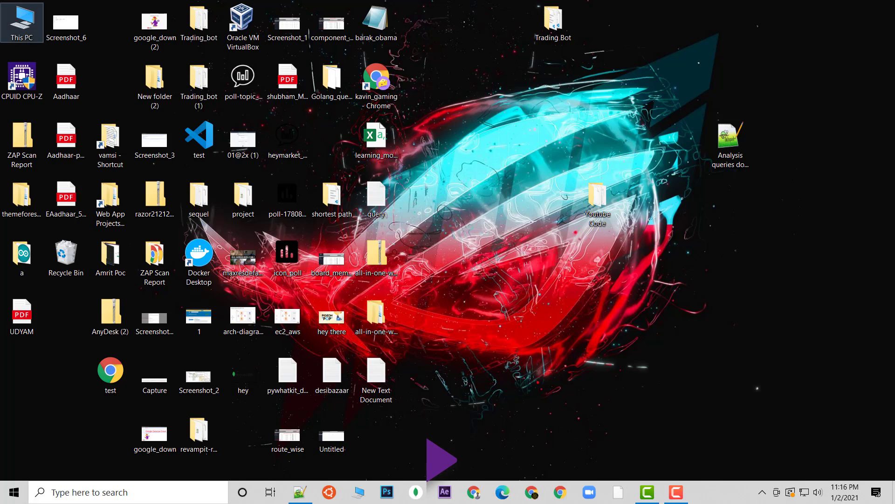
# Open the Program Files folder on Local Disk (E:) and select all the software folders in it.
pyautogui.doubleClick(20, 18)
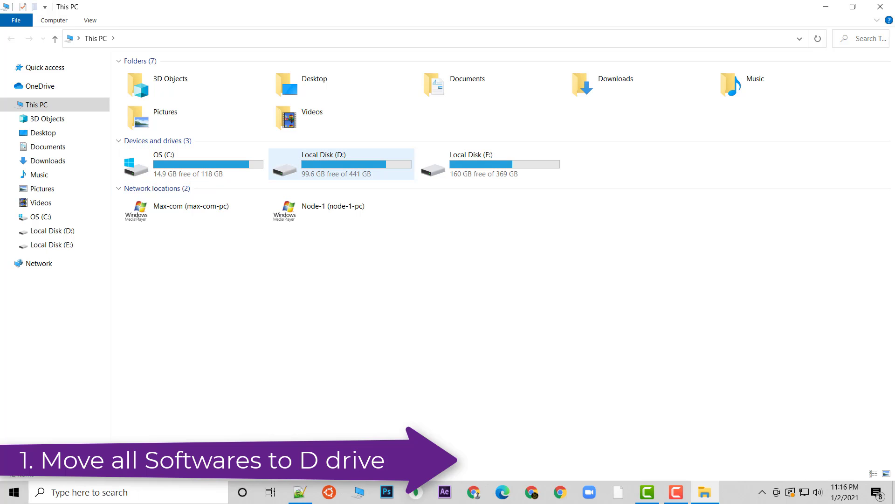
pyautogui.doubleClick(466, 163)
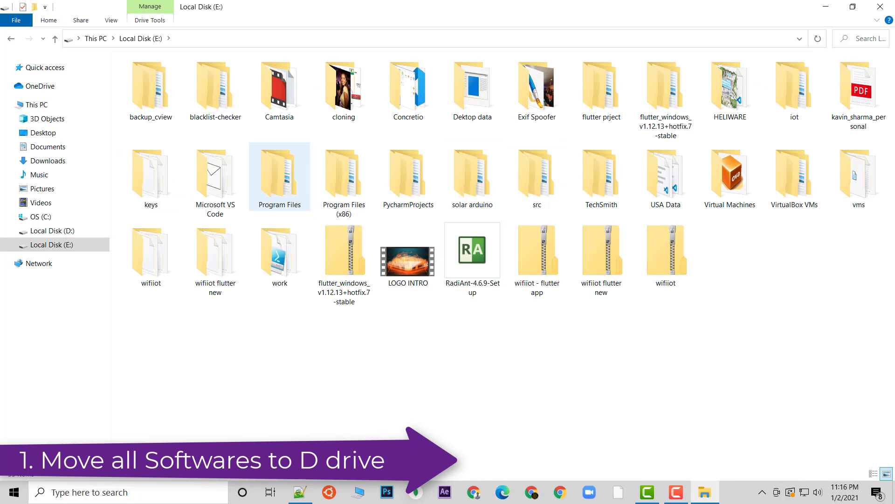
pyautogui.doubleClick(280, 177)
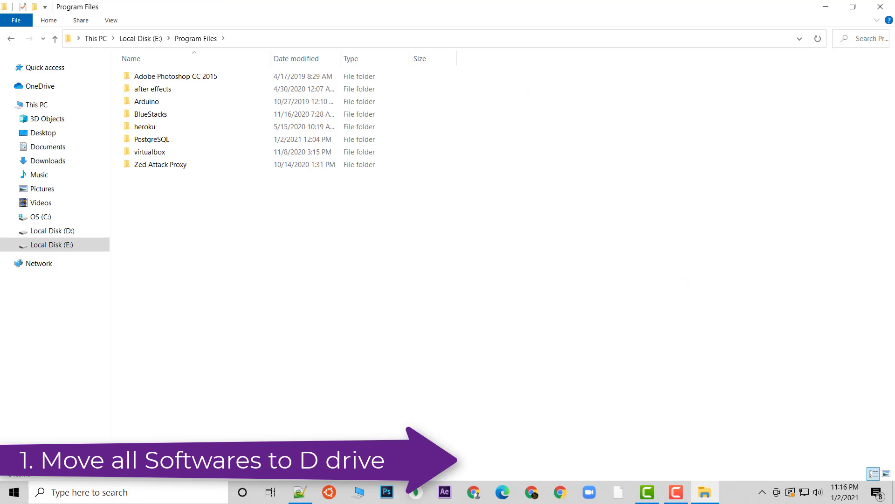
pyautogui.moveTo(404, 269); pyautogui.dragTo(163, 73)
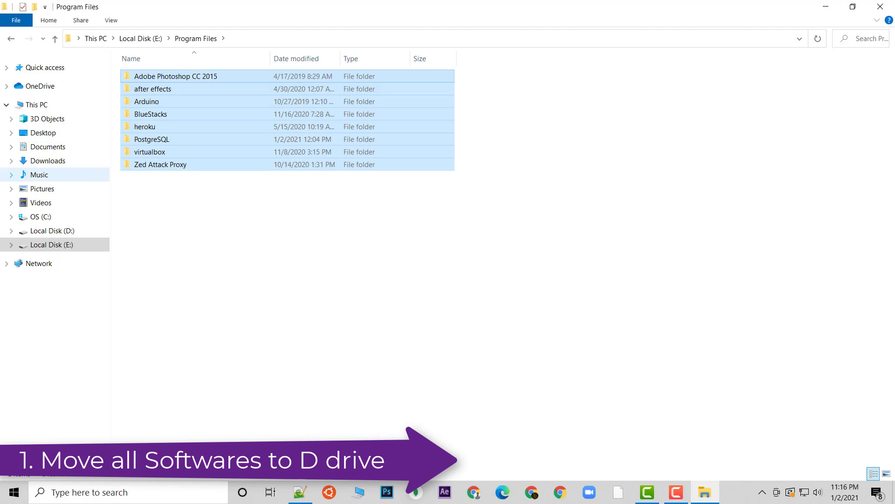
# Look through the ProgramData folder on the OS (C:) drive and return to the This PC overview.
pyautogui.click(37, 104)
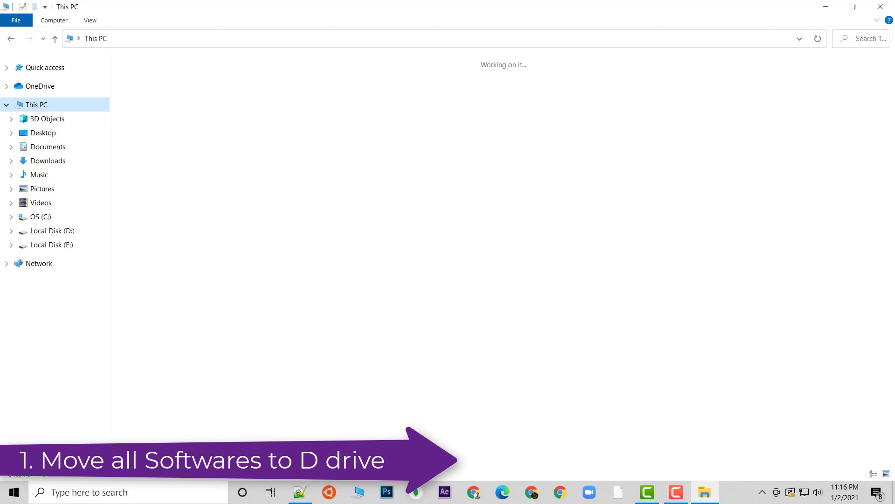
pyautogui.doubleClick(154, 164)
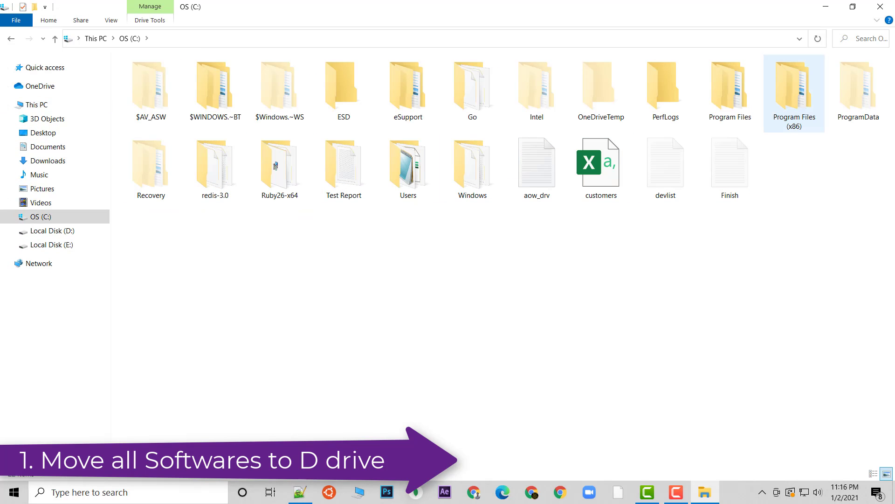
pyautogui.doubleClick(859, 88)
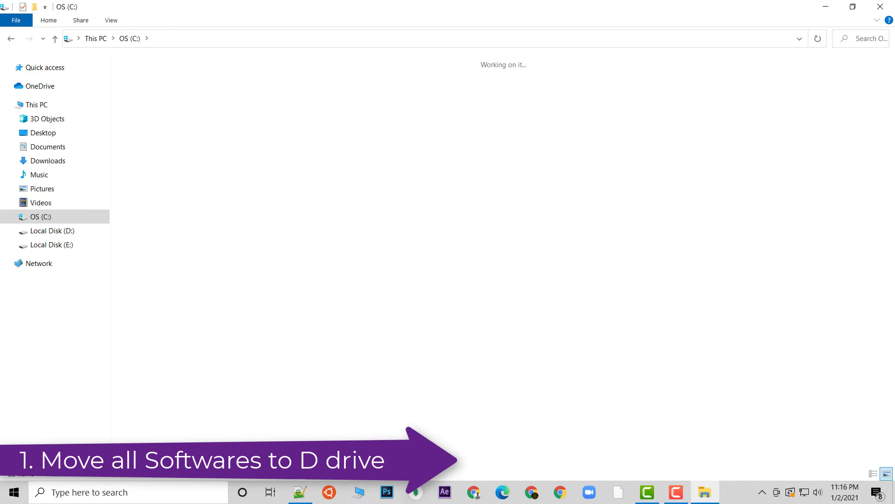
pyautogui.moveTo(695, 392); pyautogui.dragTo(303, 150)
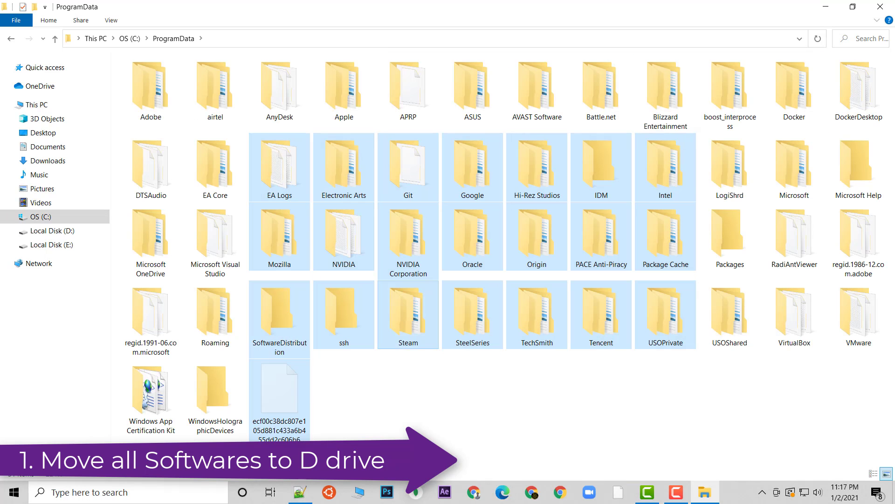
pyautogui.click(447, 387)
pyautogui.click(10, 39)
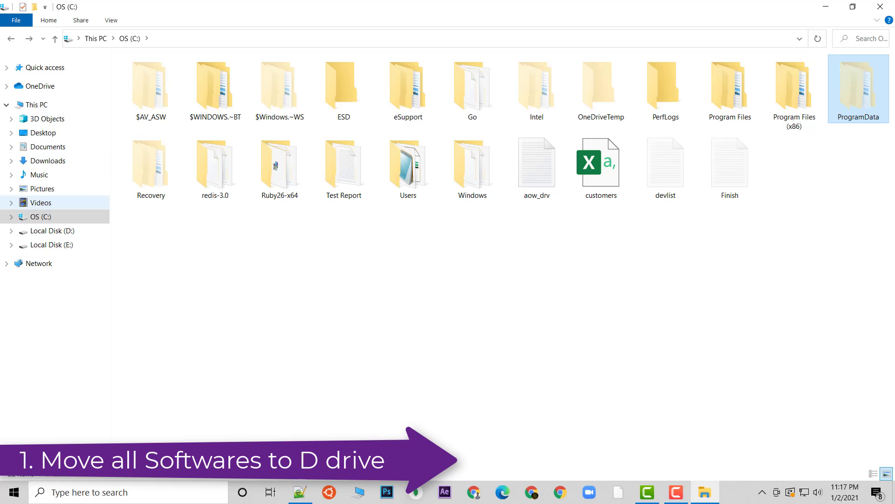
pyautogui.click(41, 217)
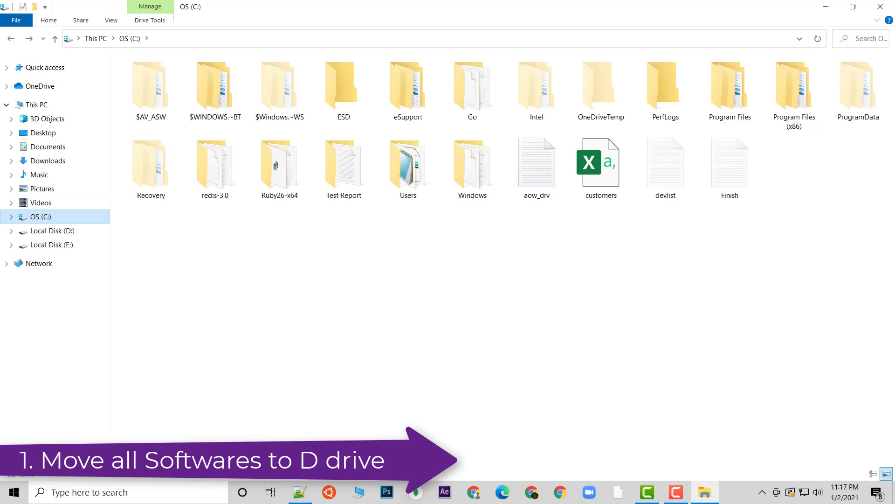
pyautogui.click(37, 105)
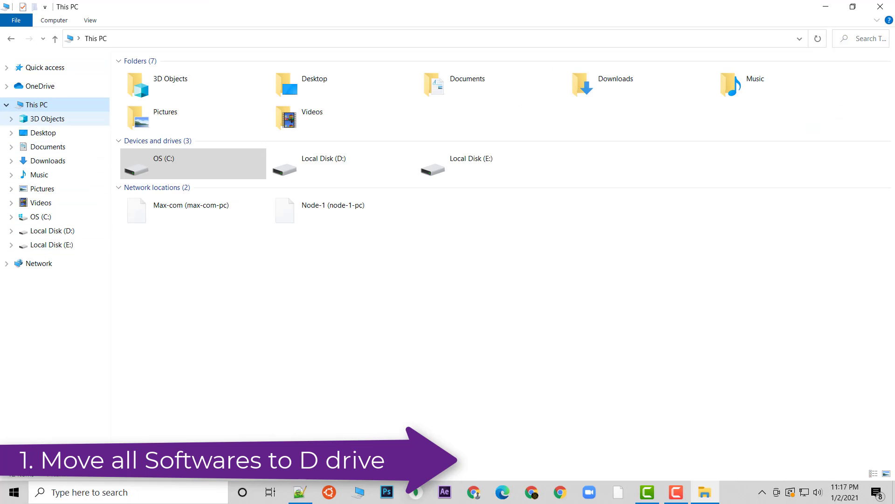
pyautogui.click(326, 299)
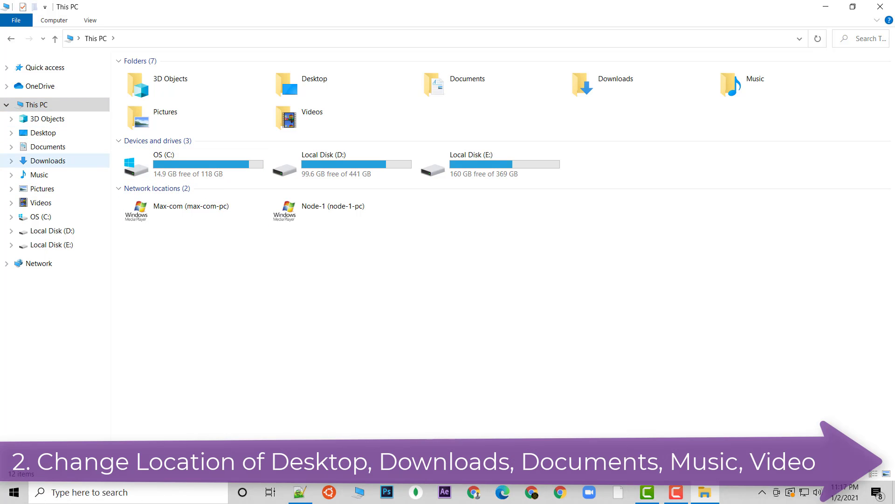
# Open the location settings in the Downloads folder's properties and restore the default path.
pyautogui.click(48, 161)
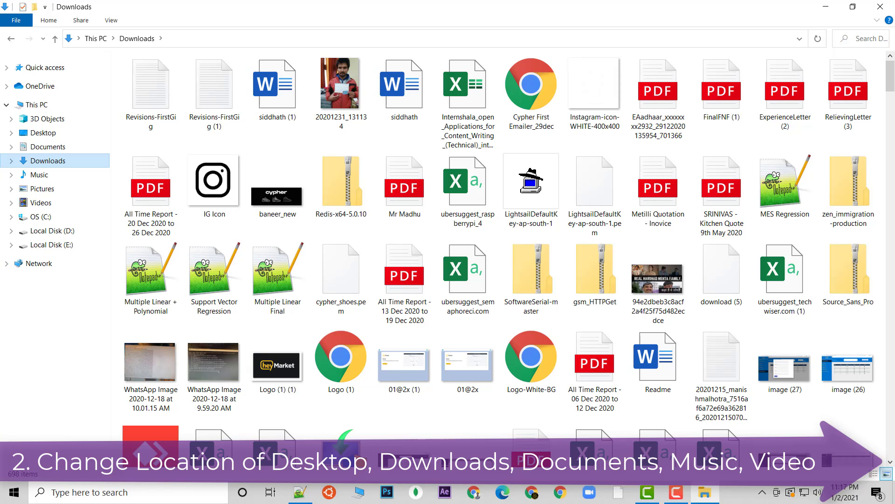
pyautogui.rightClick(53, 161)
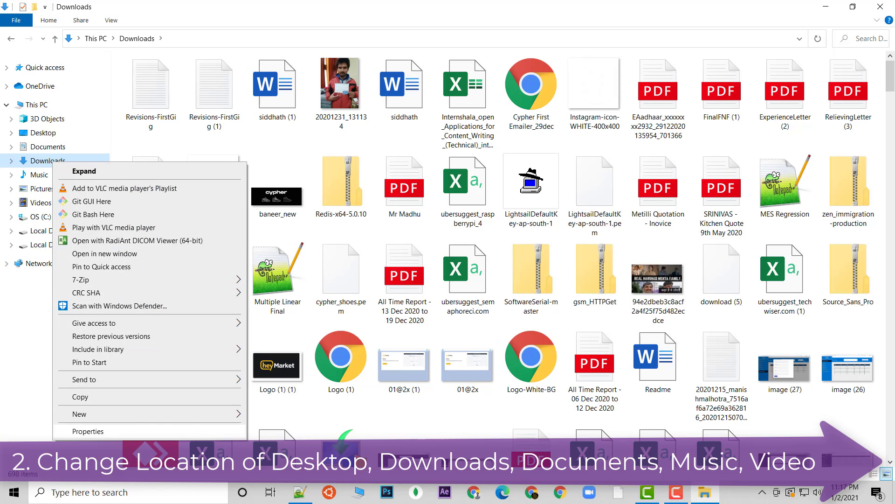
pyautogui.click(87, 431)
pyautogui.click(334, 225)
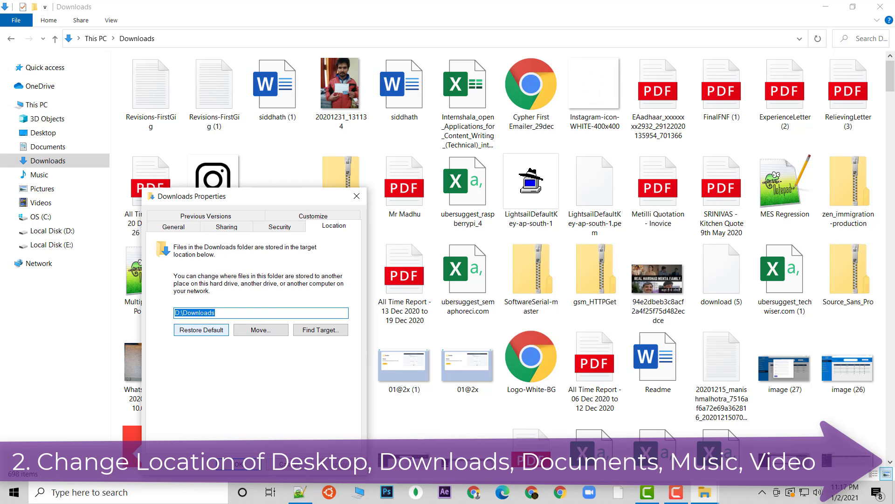
pyautogui.click(201, 330)
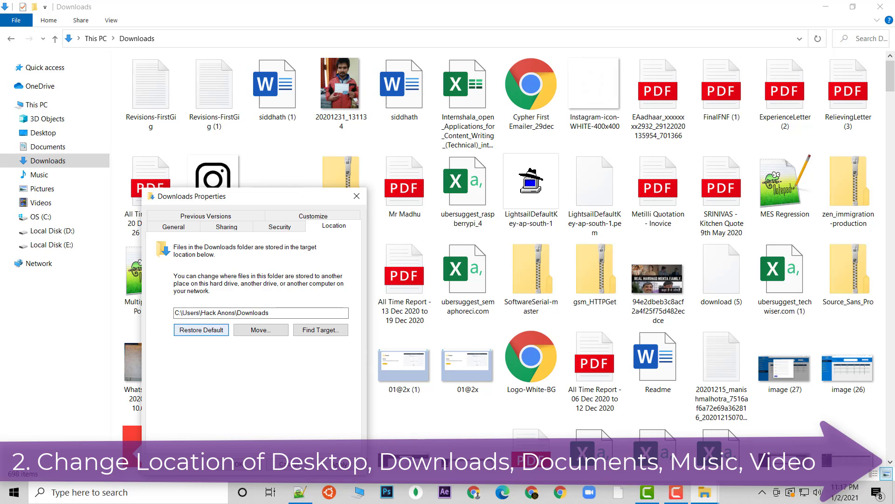
pyautogui.moveTo(182, 312); pyautogui.dragTo(269, 312)
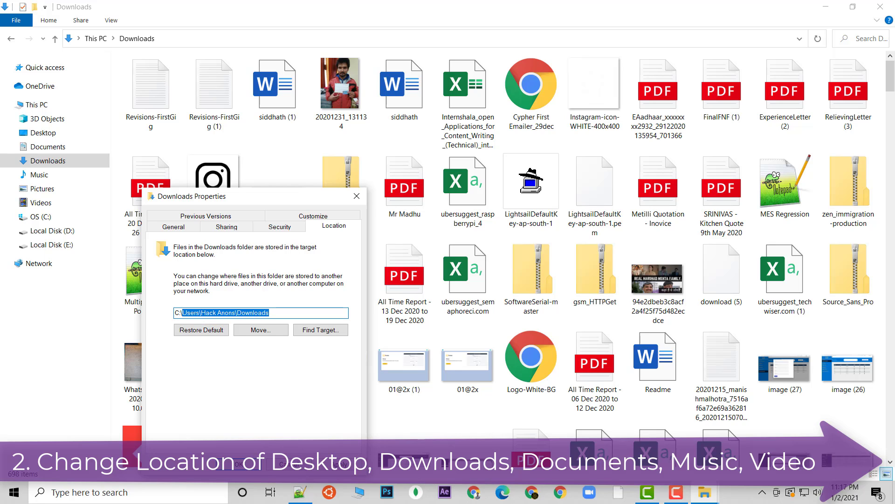
# Set the Downloads folder's location to the existing Downloads folder on Local Disk (D:) and confirm the properties.
pyautogui.click(261, 329)
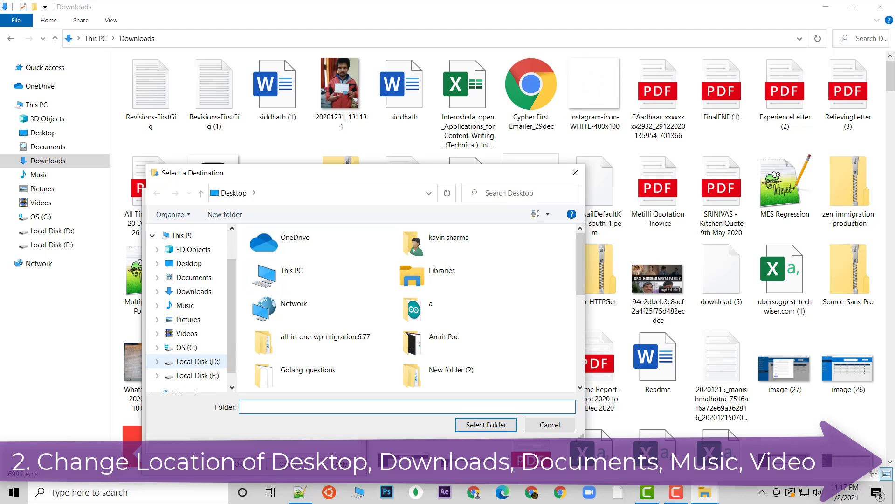
pyautogui.click(198, 361)
pyautogui.click(298, 308)
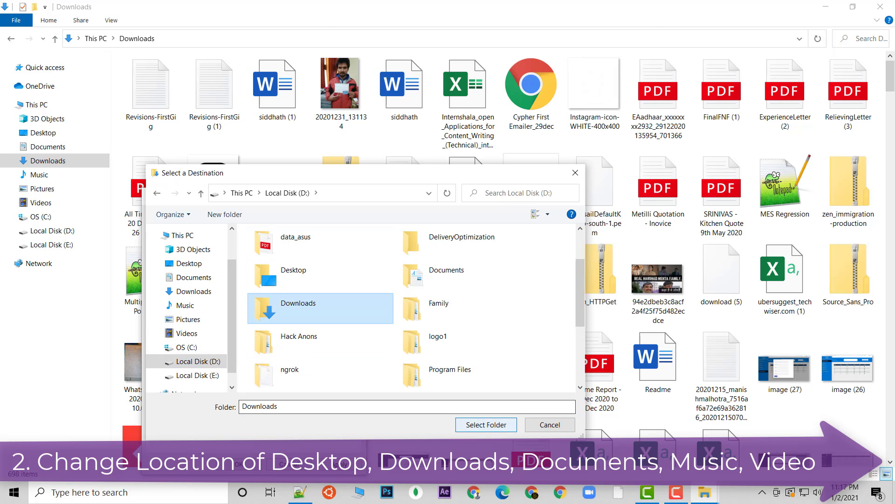
pyautogui.click(487, 424)
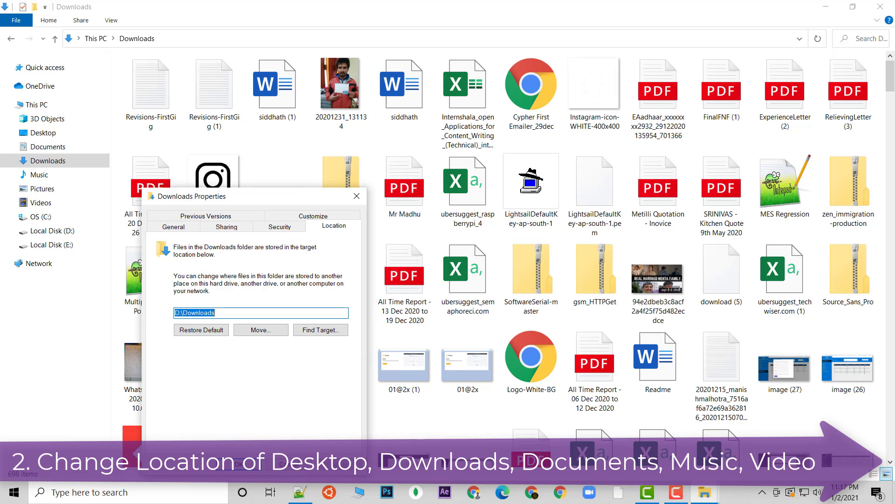
pyautogui.press('Return')
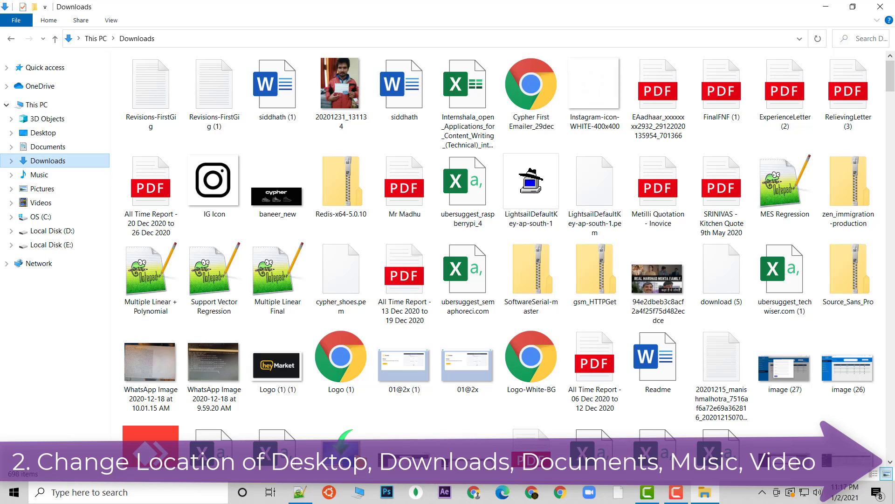
# Check the target location in the Documents folder's properties and close them without changes.
pyautogui.click(46, 147)
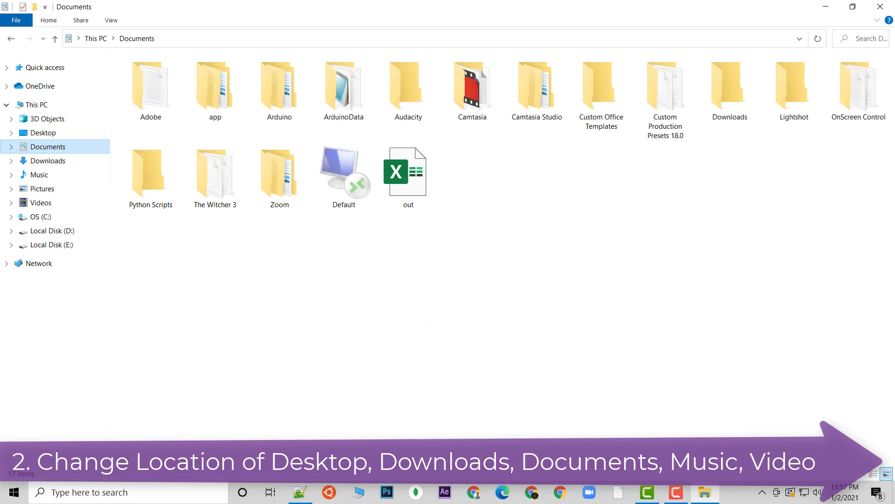
pyautogui.rightClick(44, 147)
pyautogui.click(78, 417)
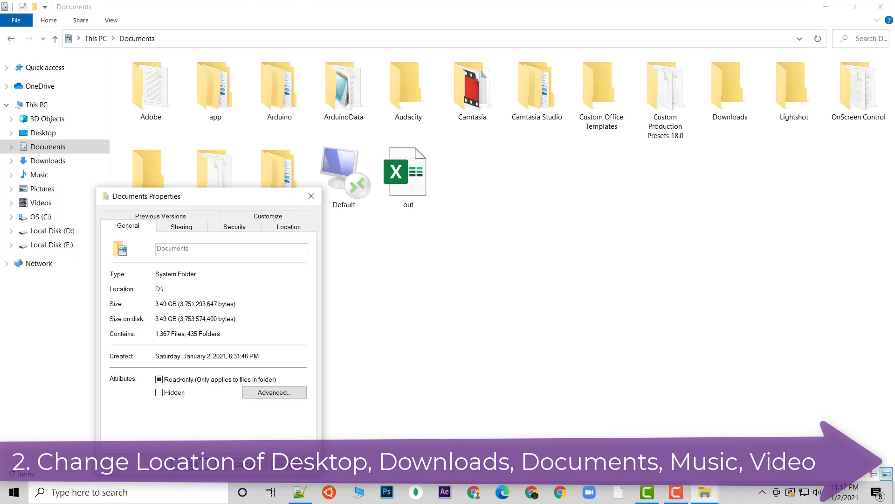
pyautogui.click(289, 225)
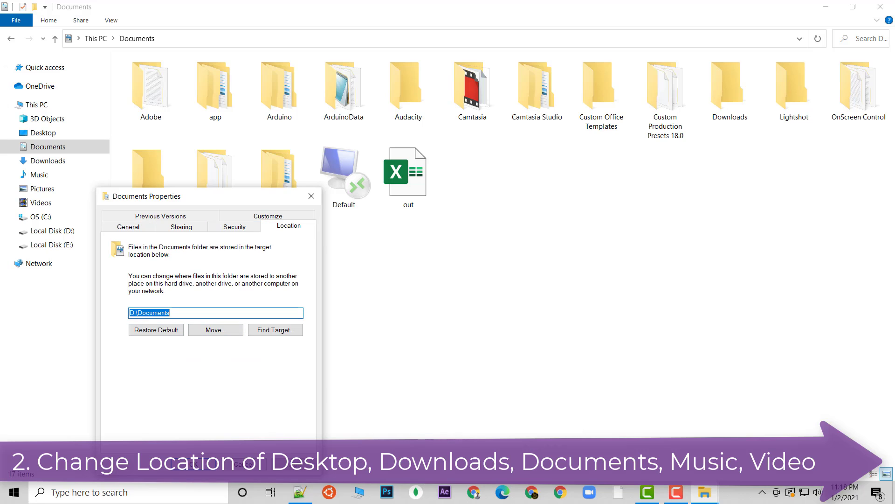
pyautogui.click(312, 196)
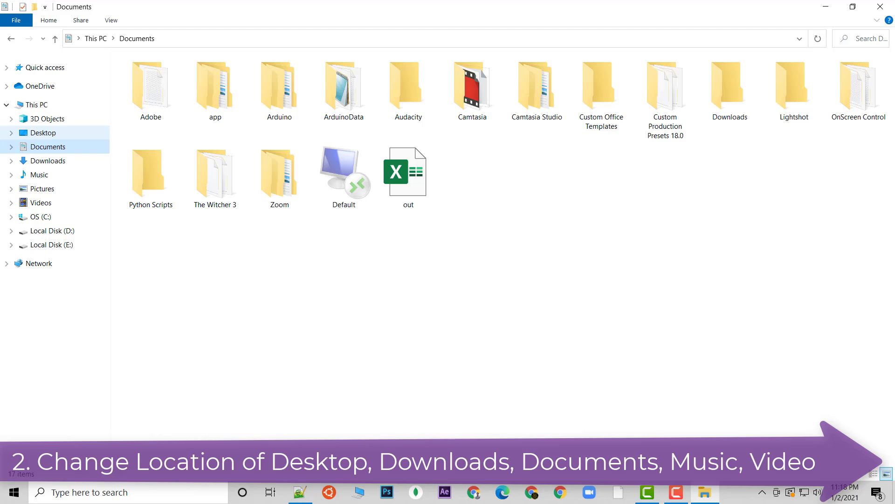
# Open the location settings in the Desktop folder's properties and restore the default path.
pyautogui.click(43, 132)
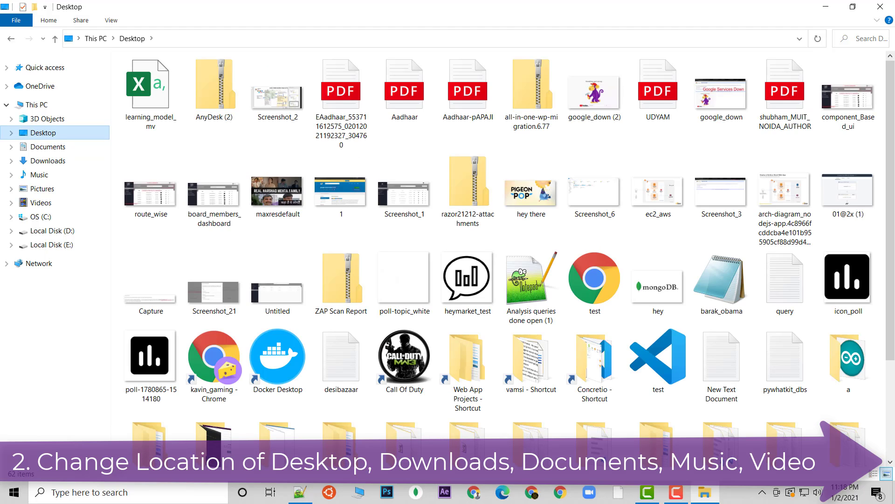
pyautogui.rightClick(50, 134)
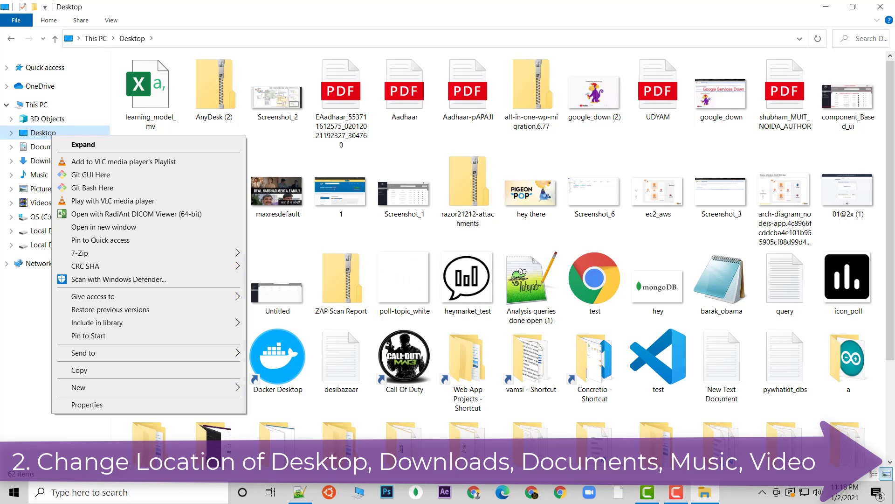
pyautogui.click(87, 405)
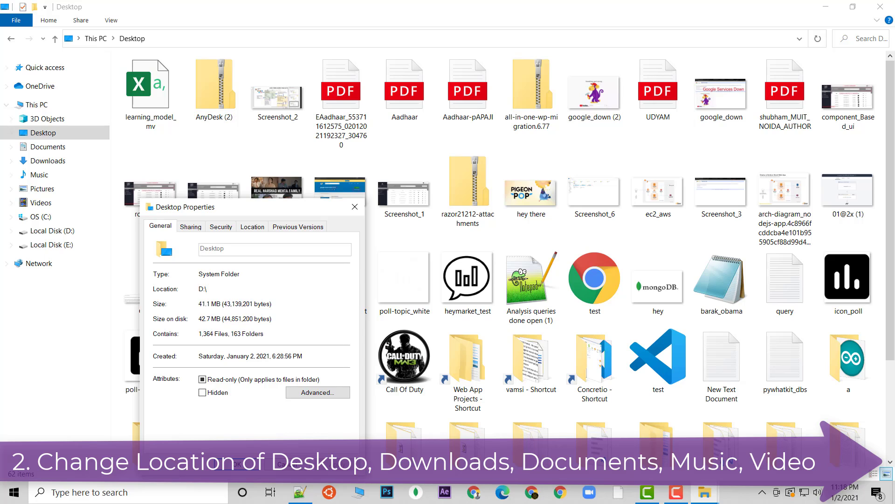
pyautogui.click(253, 226)
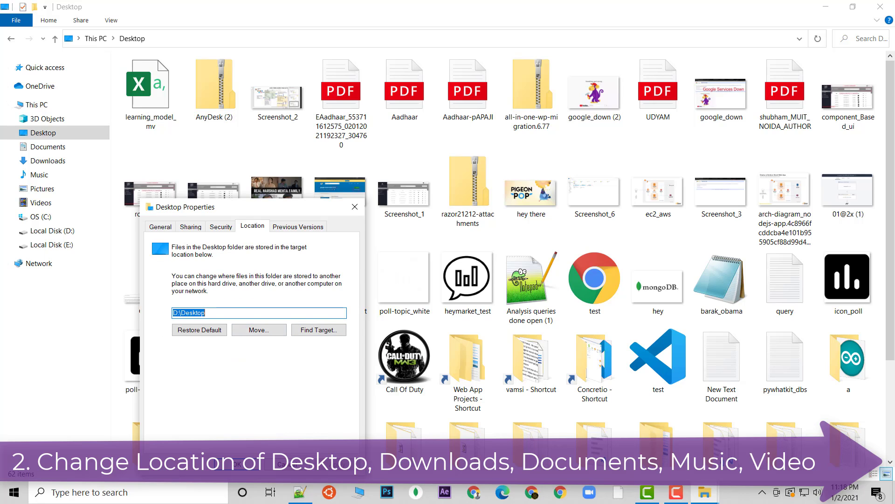
pyautogui.click(200, 330)
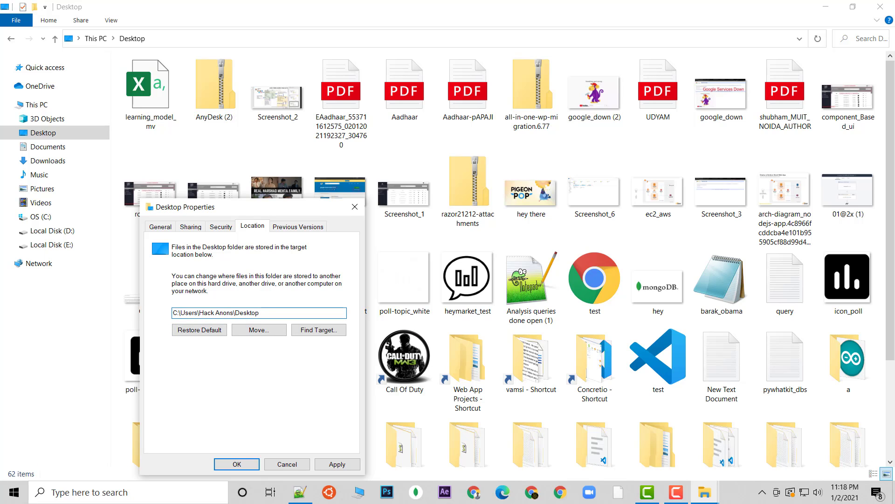
pyautogui.moveTo(261, 313); pyautogui.dragTo(171, 313)
# Set the Desktop folder's target location to the Desktop folder on Local Disk (D:) and apply it.
pyautogui.click(259, 330)
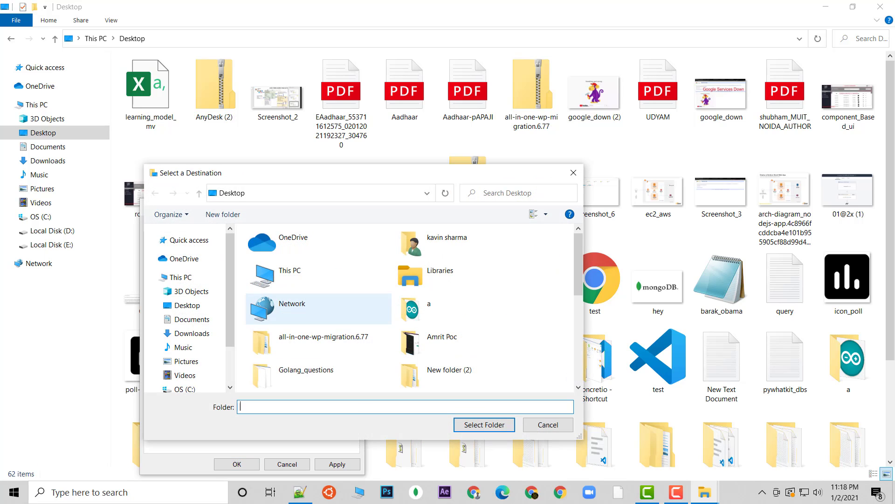
pyautogui.scroll(-1, 192, 361)
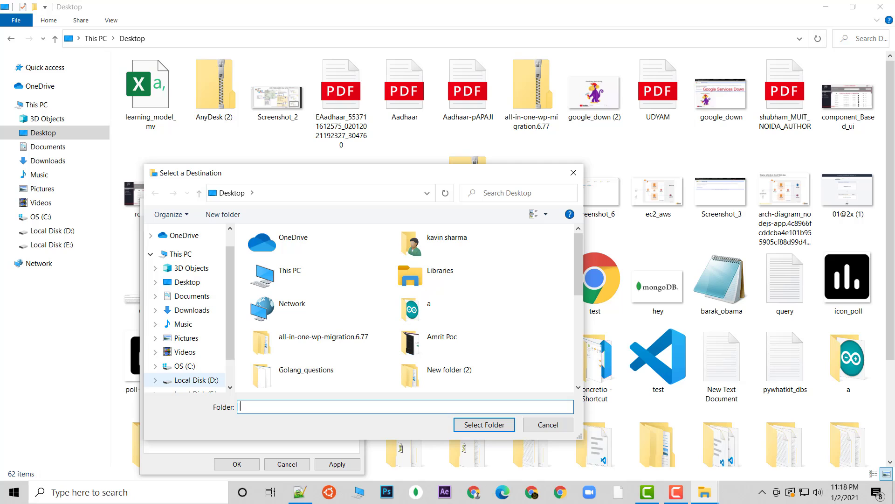
pyautogui.click(155, 380)
pyautogui.scroll(-1, 187, 357)
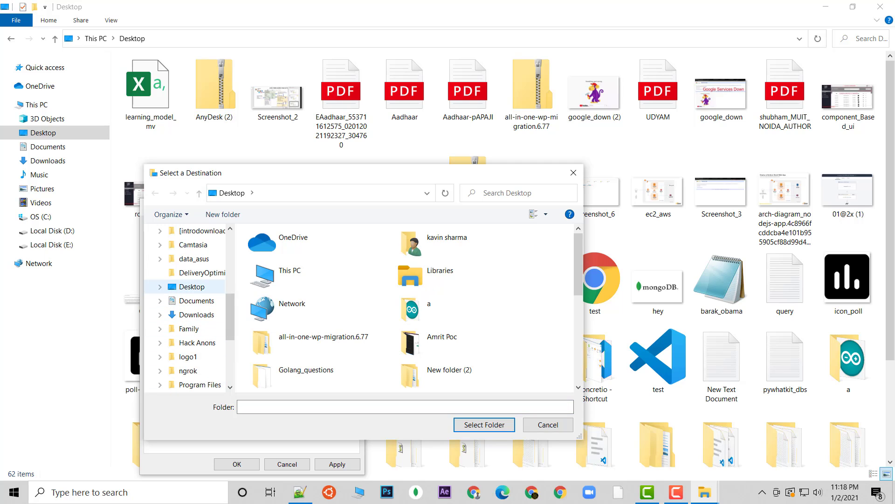
pyautogui.click(192, 286)
pyautogui.click(484, 425)
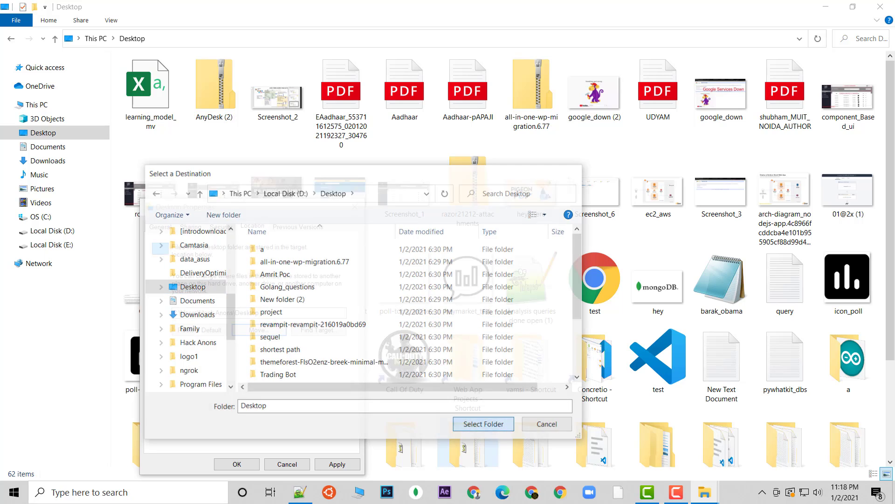
pyautogui.click(337, 464)
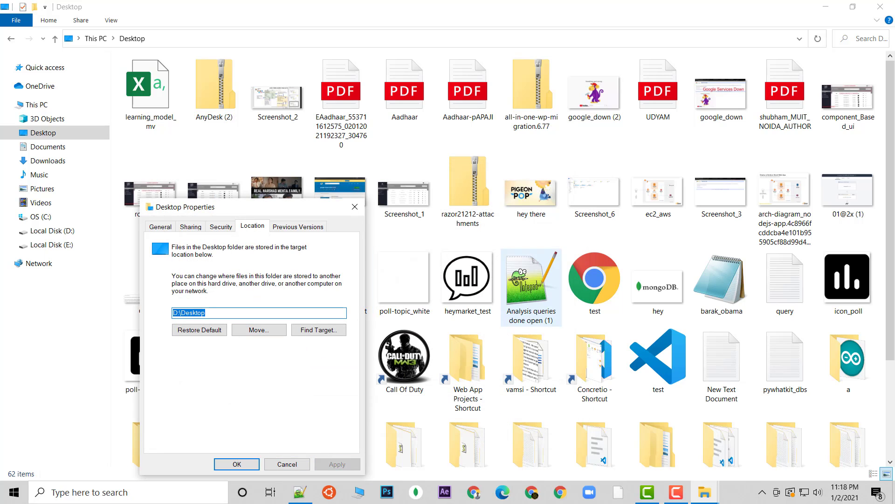
# Confirm the Desktop folder's properties and return to This PC.
pyautogui.click(237, 464)
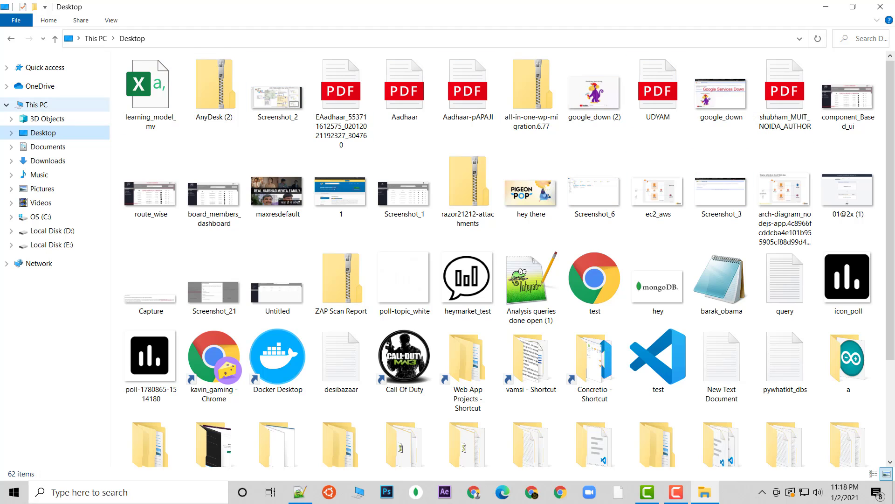
pyautogui.click(37, 104)
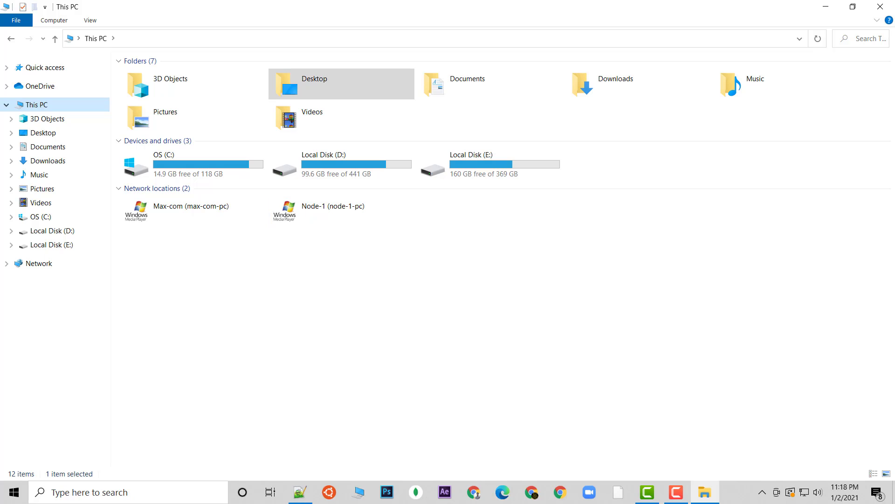
pyautogui.click(289, 289)
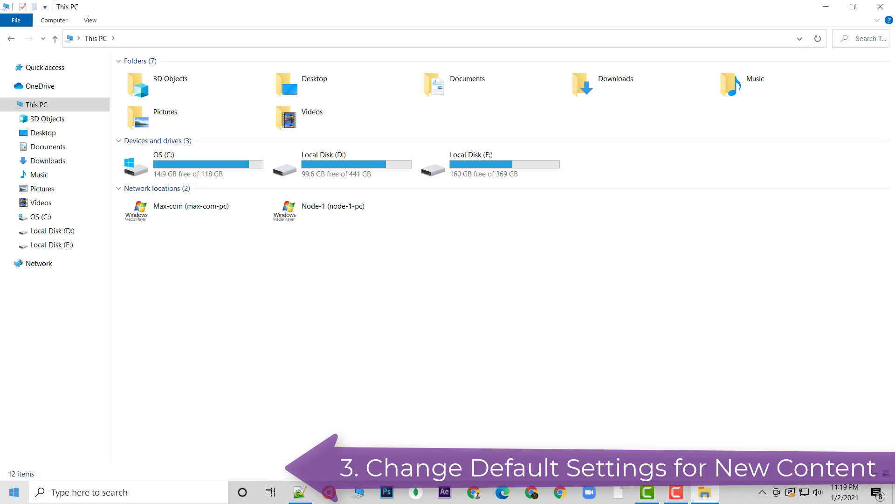
# Open the system storage settings that change where new content is saved.
pyautogui.click(14, 492)
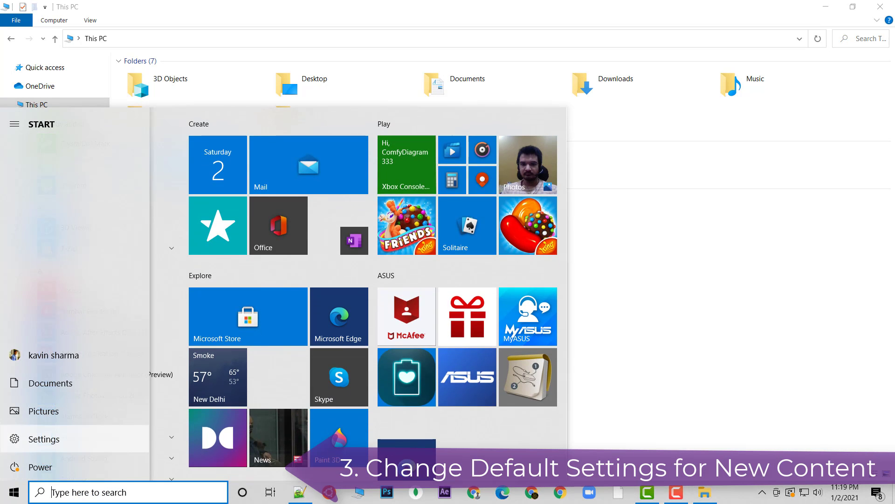
pyautogui.click(14, 438)
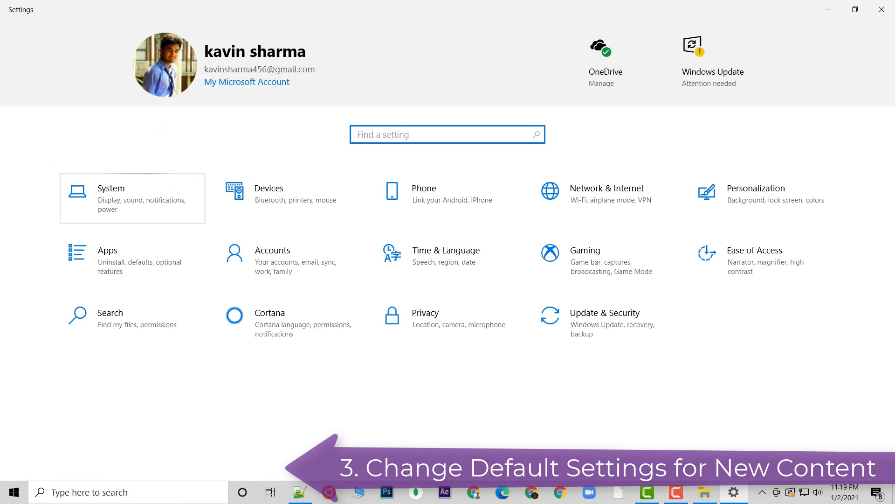
pyautogui.click(80, 192)
pyautogui.scroll(-3, 93, 220)
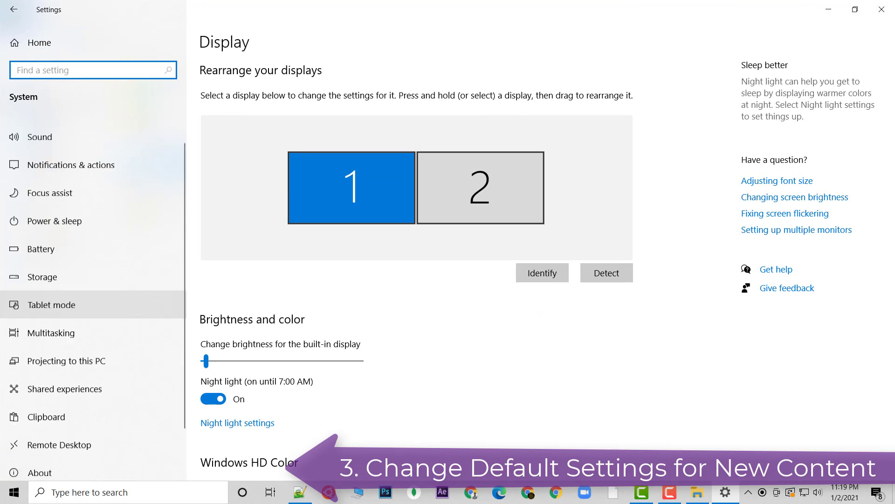
pyautogui.click(42, 222)
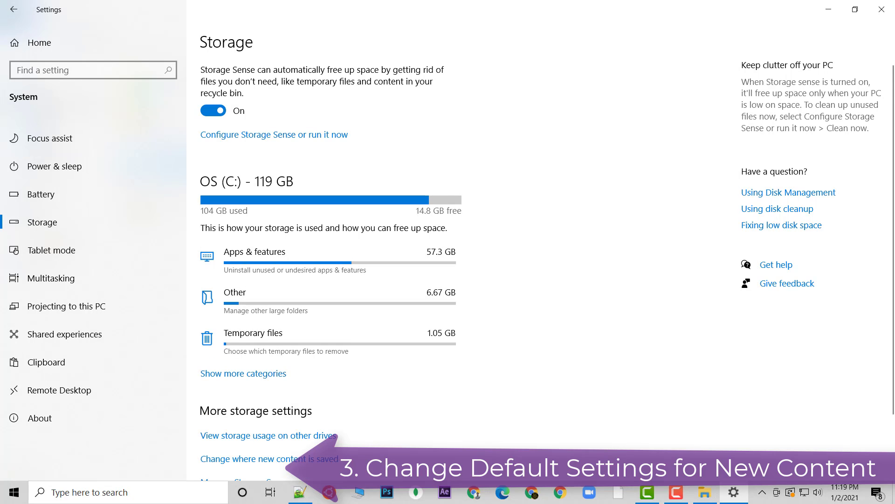
pyautogui.scroll(-2, 331, 261)
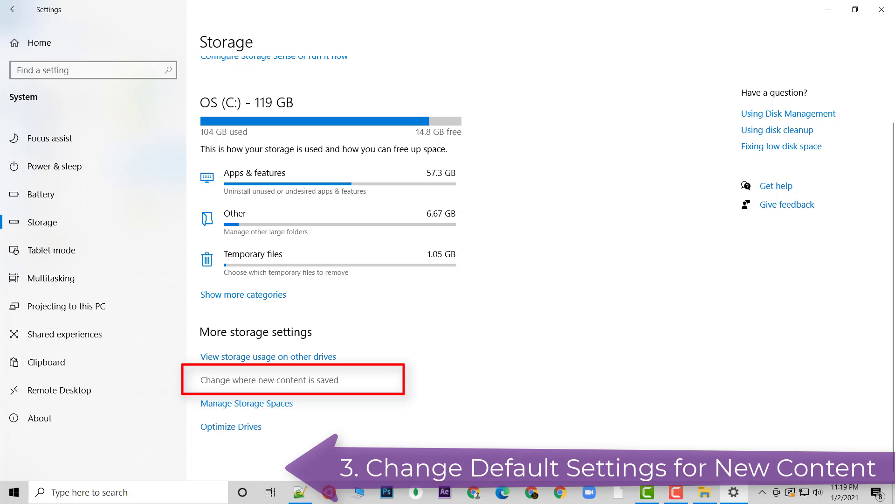
pyautogui.click(269, 381)
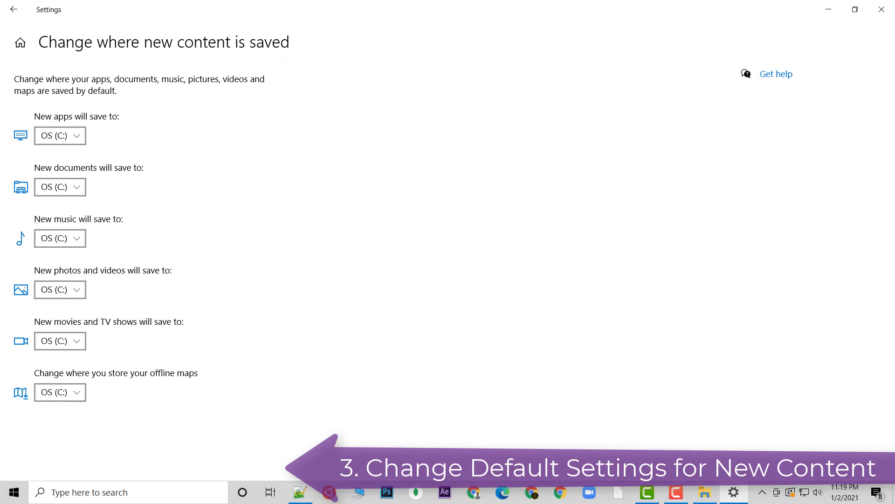
# Choose Local Disk (D:) as the save location for new apps, new documents and new music.
pyautogui.click(61, 135)
pyautogui.click(56, 155)
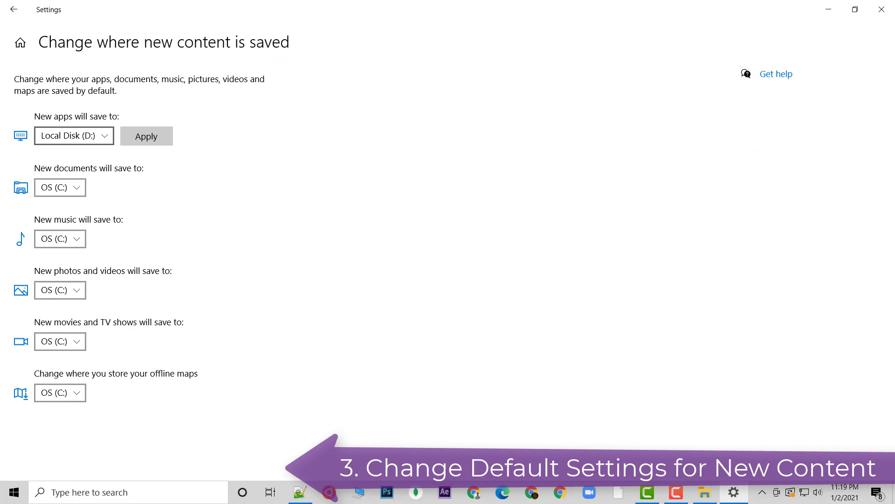
pyautogui.click(60, 187)
pyautogui.click(56, 204)
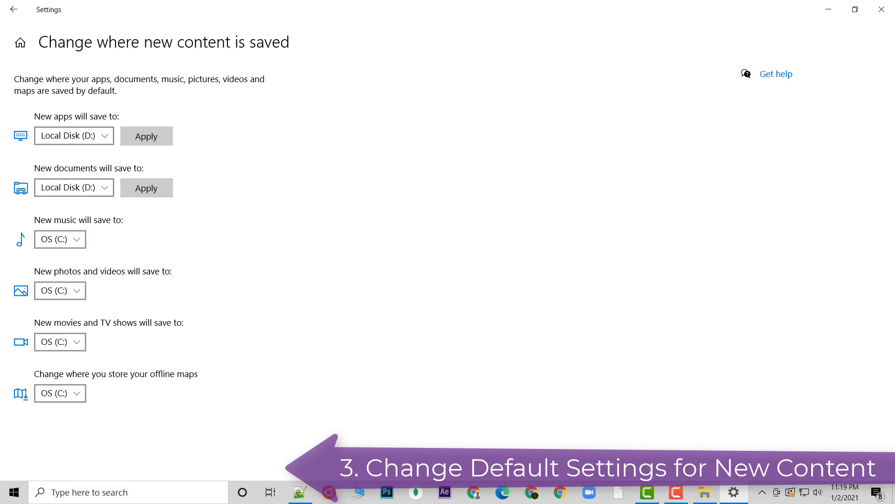
pyautogui.click(60, 239)
pyautogui.click(56, 258)
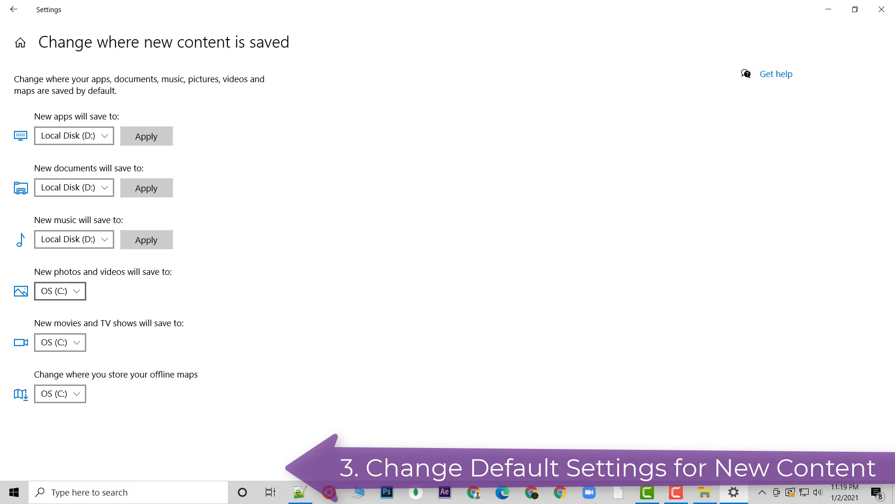
# Choose Local Disk (D:) for new photos and videos, new movies and TV shows, and offline maps.
pyautogui.click(60, 290)
pyautogui.click(68, 309)
pyautogui.click(60, 342)
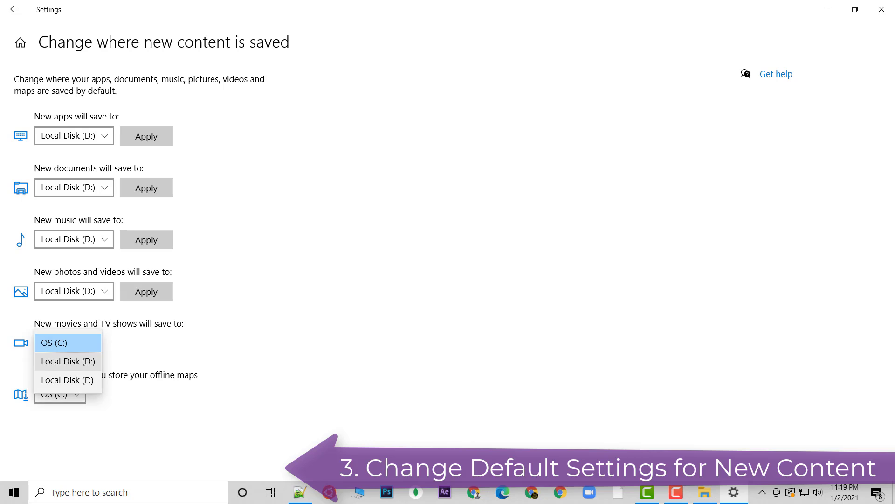
pyautogui.click(56, 360)
pyautogui.click(60, 394)
pyautogui.click(56, 412)
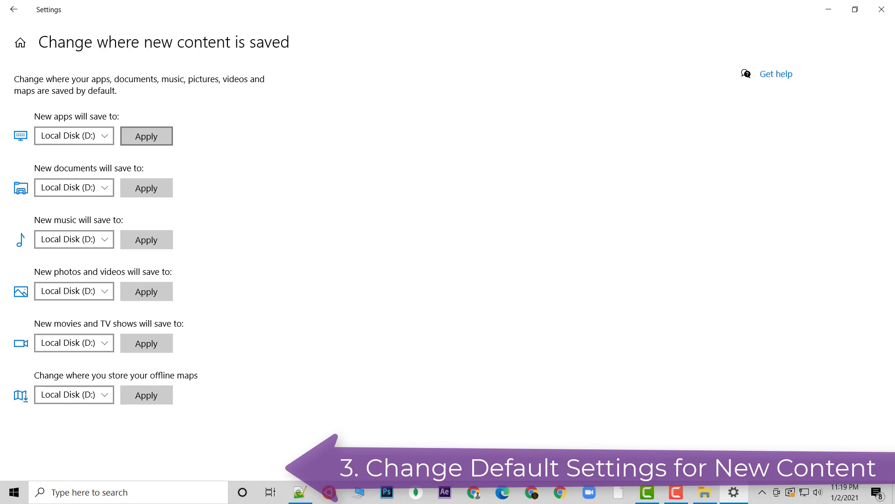
# Apply the new save location for all six content types and close the Settings window.
pyautogui.click(147, 136)
pyautogui.click(146, 187)
pyautogui.click(146, 239)
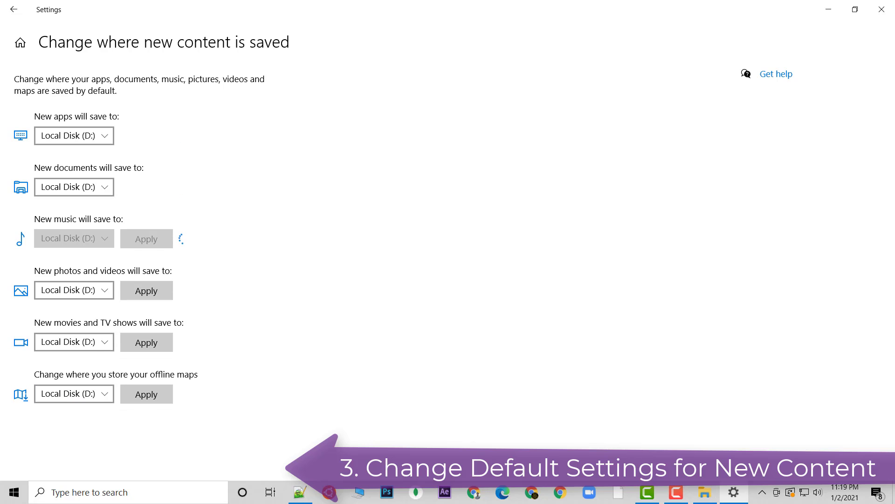
pyautogui.click(146, 291)
pyautogui.click(146, 343)
pyautogui.click(147, 394)
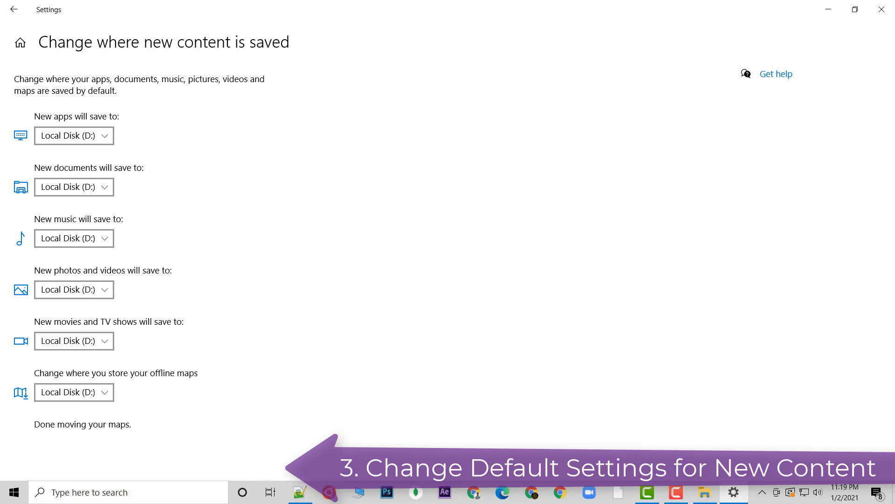
pyautogui.click(881, 9)
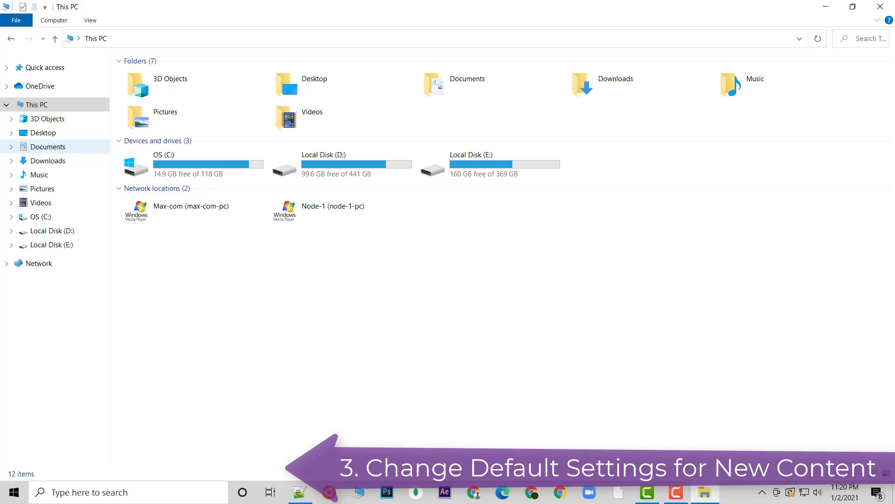
# Look through the Documents folder, return to This PC and collapse the folder tree.
pyautogui.click(48, 147)
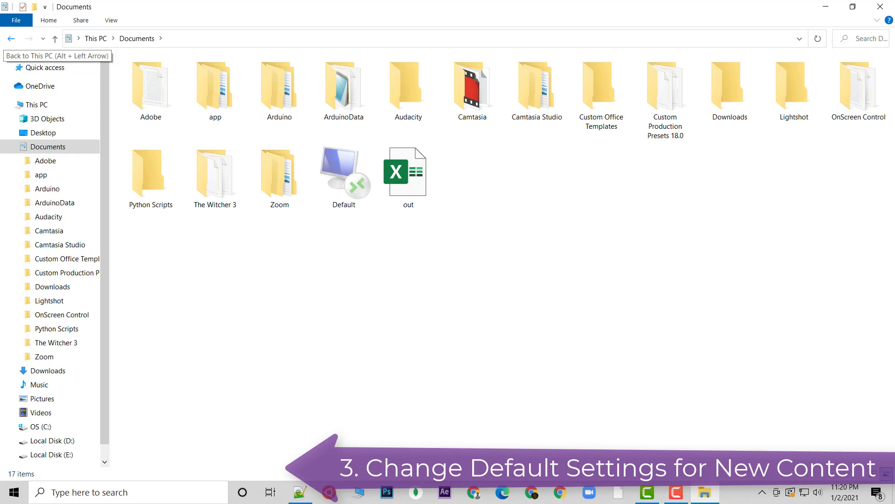
pyautogui.click(11, 39)
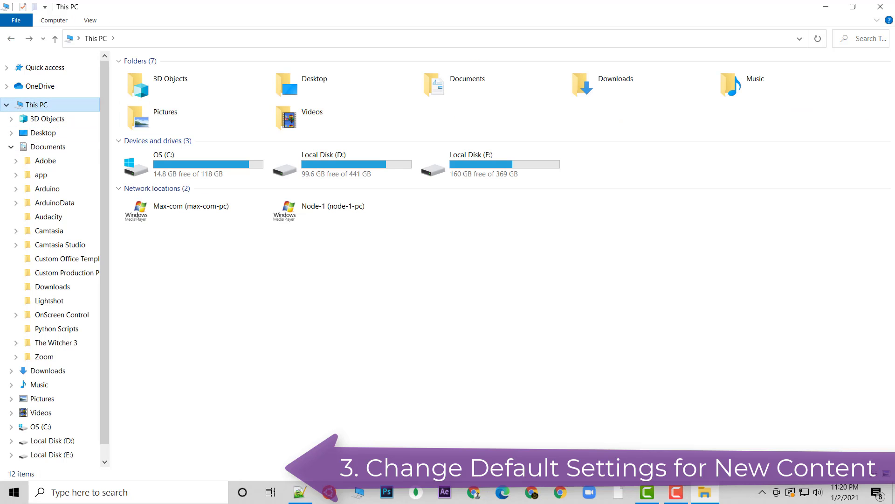
pyautogui.scroll(-1, 52, 233)
pyautogui.click(10, 123)
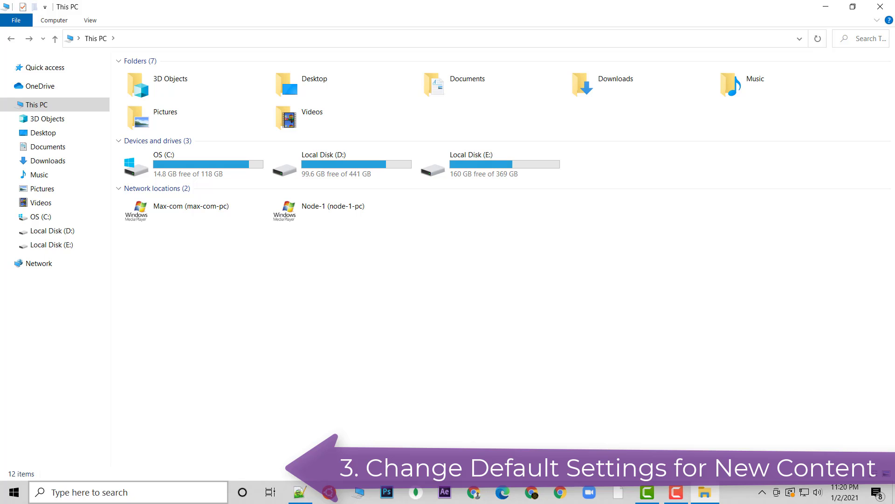
# Start Disk Cleanup for the OS (C:) drive and rescan it with system files included.
pyautogui.click(107, 492)
pyautogui.write('dis')
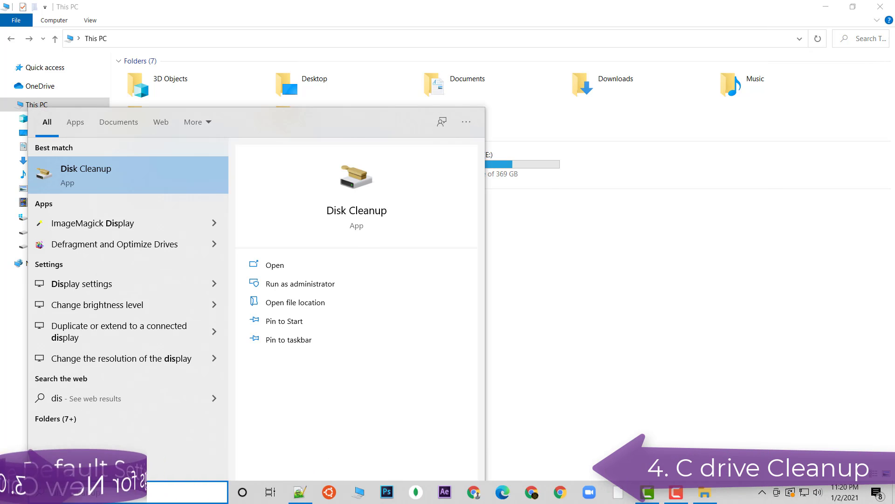
pyautogui.press('Return')
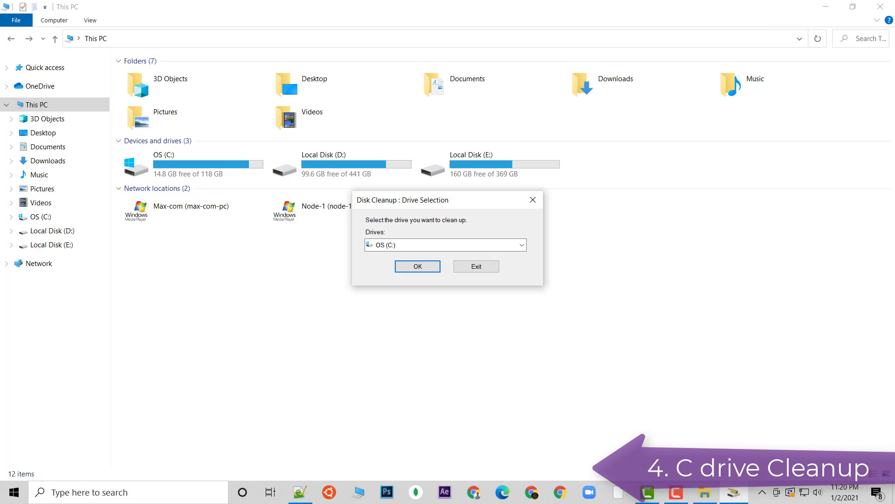
pyautogui.click(446, 245)
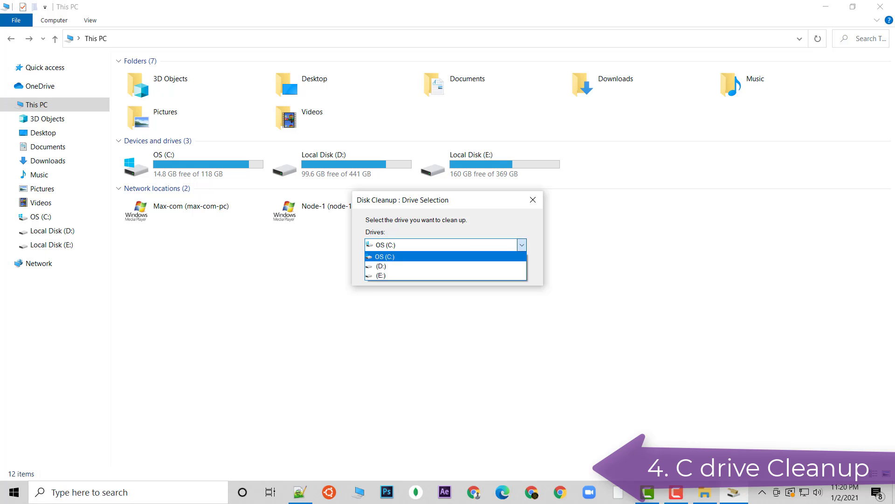
pyautogui.click(424, 256)
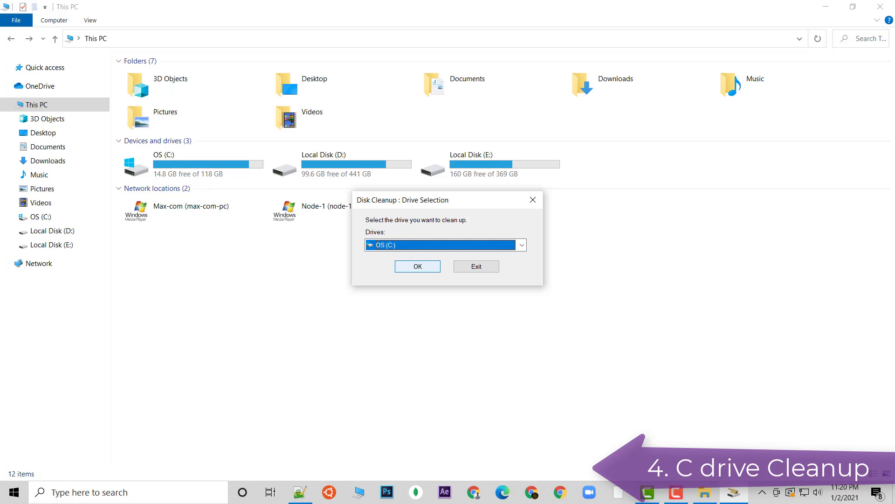
pyautogui.press('Return')
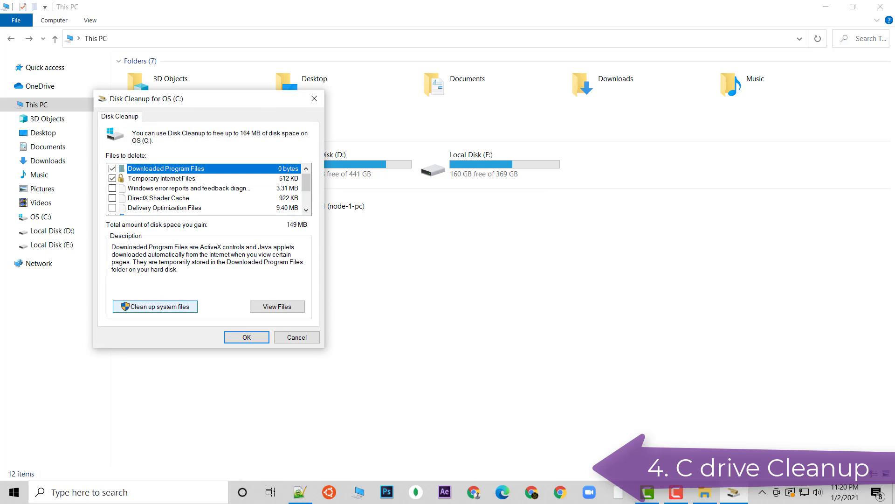
pyautogui.click(155, 306)
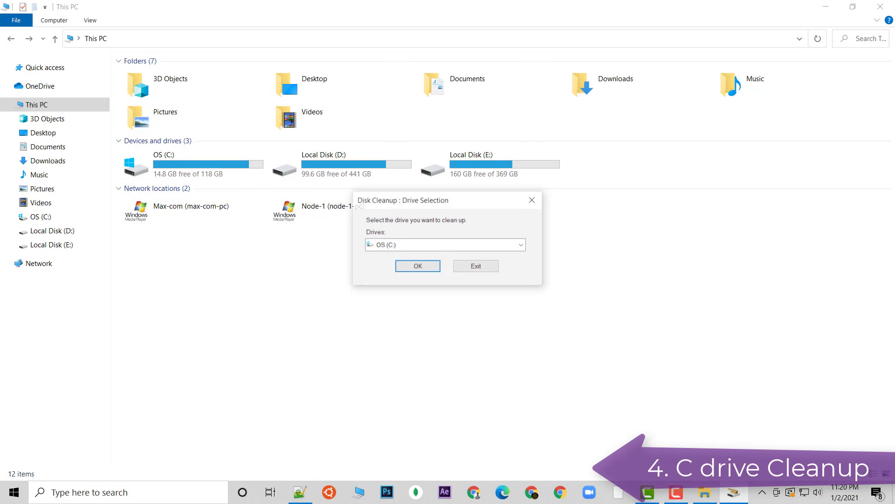
pyautogui.press('Return')
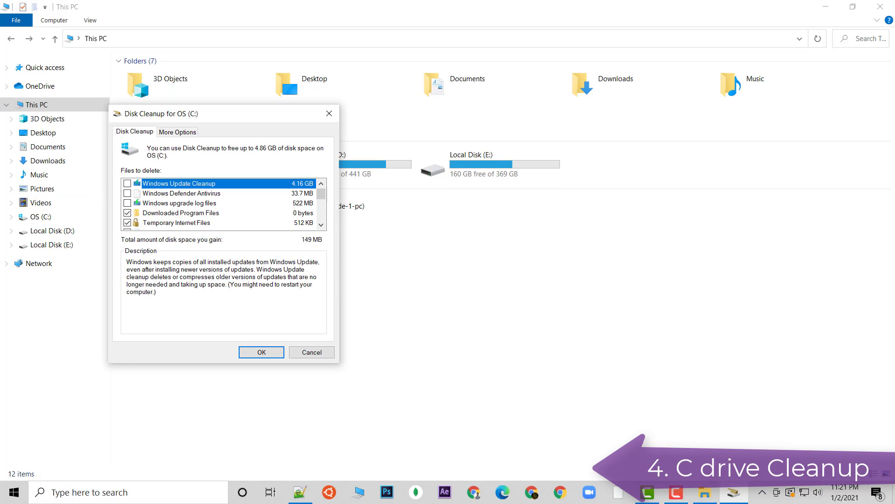
# Mark Windows Update Cleanup and Windows upgrade log files for deletion and review the remaining file categories.
pyautogui.press('space')
pyautogui.click(127, 204)
pyautogui.scroll(-1, 224, 203)
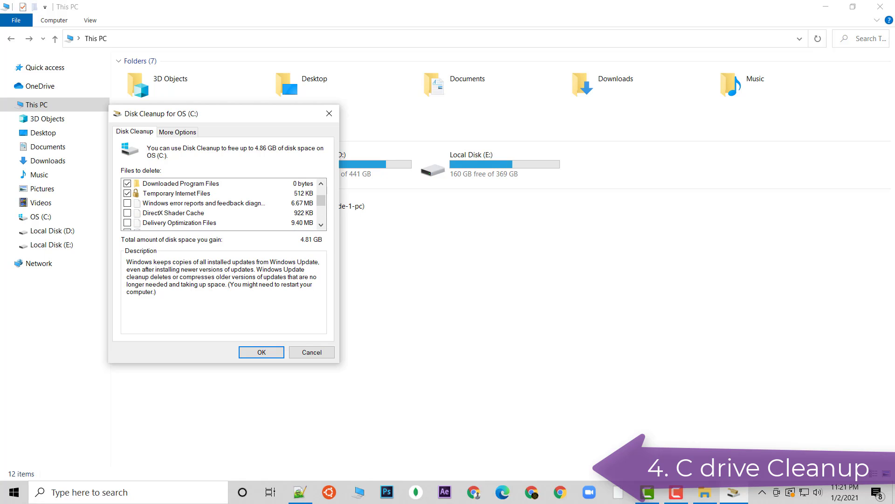
pyautogui.scroll(-1, 224, 203)
pyautogui.scroll(1, 223, 204)
pyautogui.scroll(-1, 224, 204)
pyautogui.scroll(-1, 224, 203)
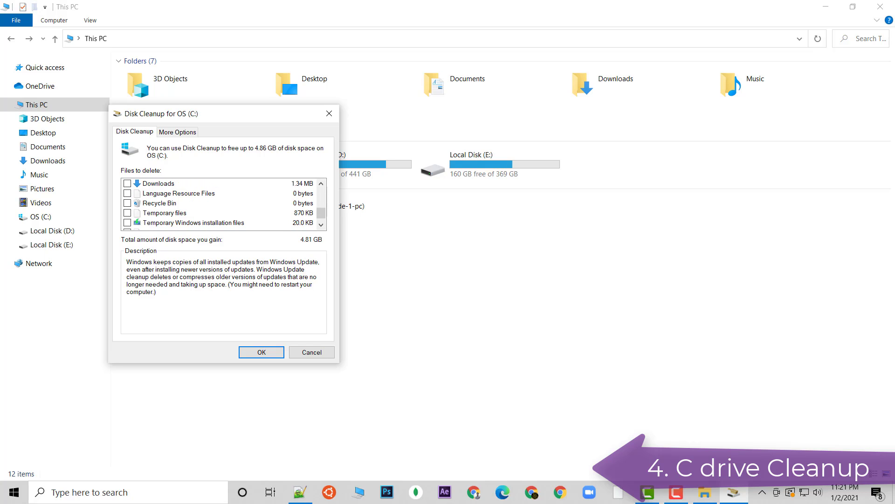
pyautogui.scroll(3, 224, 204)
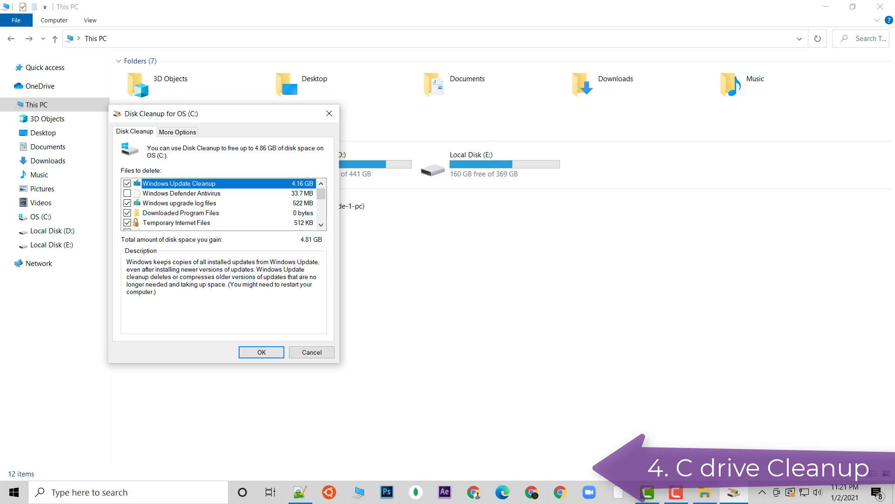
# Exclude Windows Update Cleanup from the selection and permanently delete the other marked files.
pyautogui.press('space')
pyautogui.press('Return')
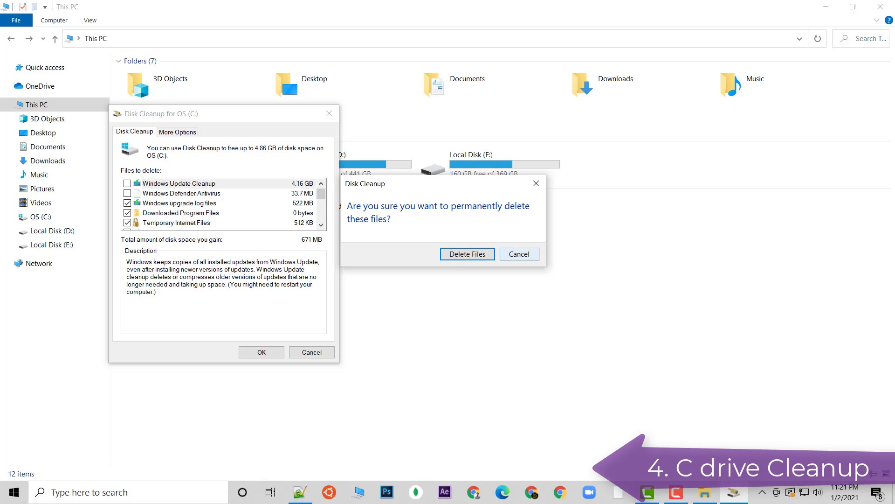
pyautogui.press('Escape')
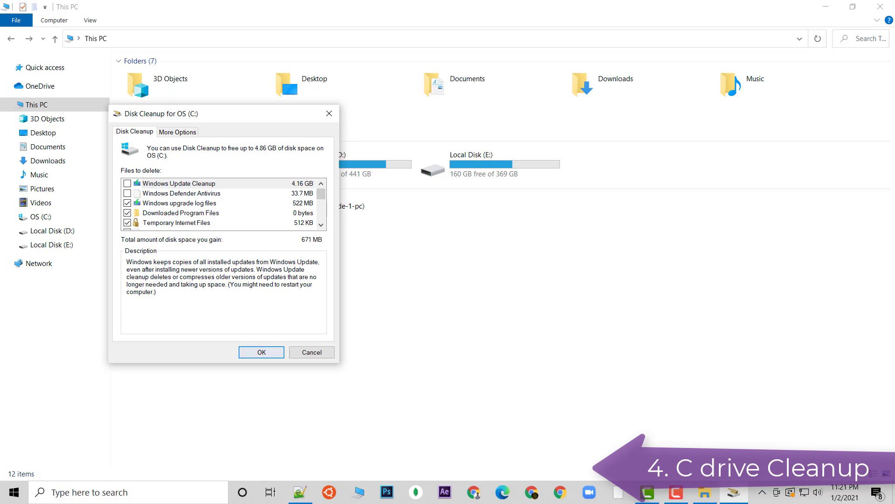
pyautogui.press('Return')
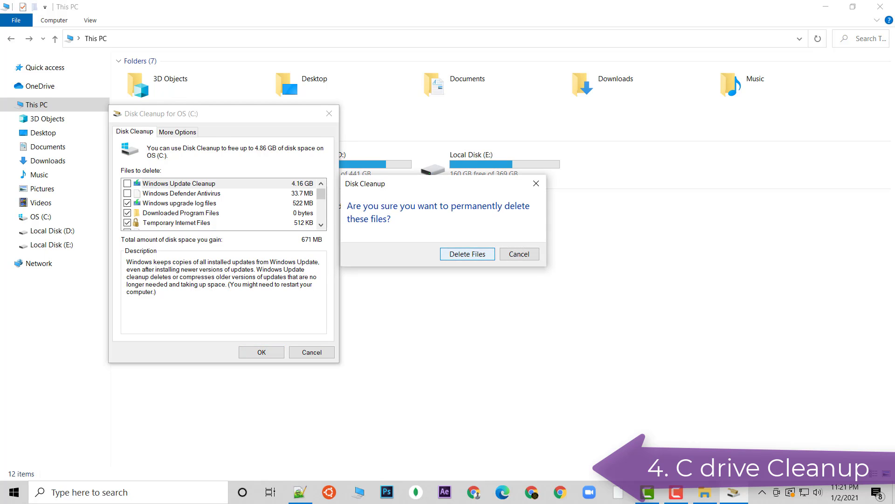
pyautogui.press('Return')
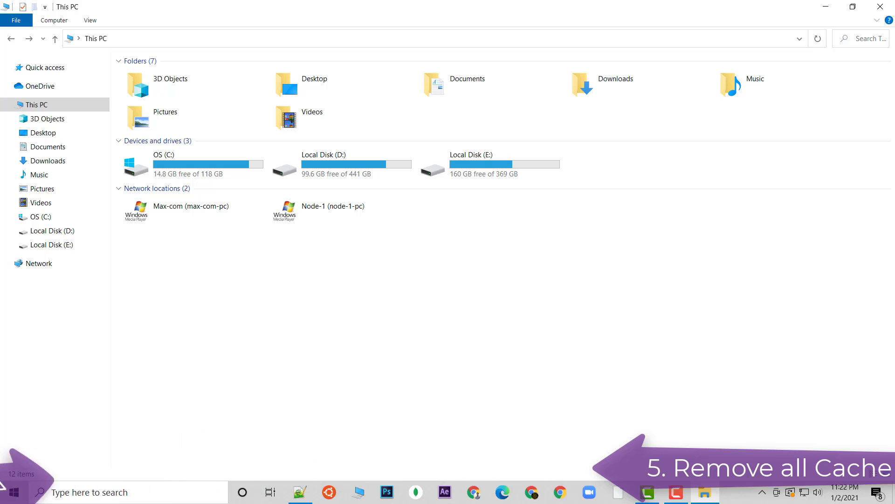
# Open the temporary files folder by running %temp%.
pyautogui.press('super+s')
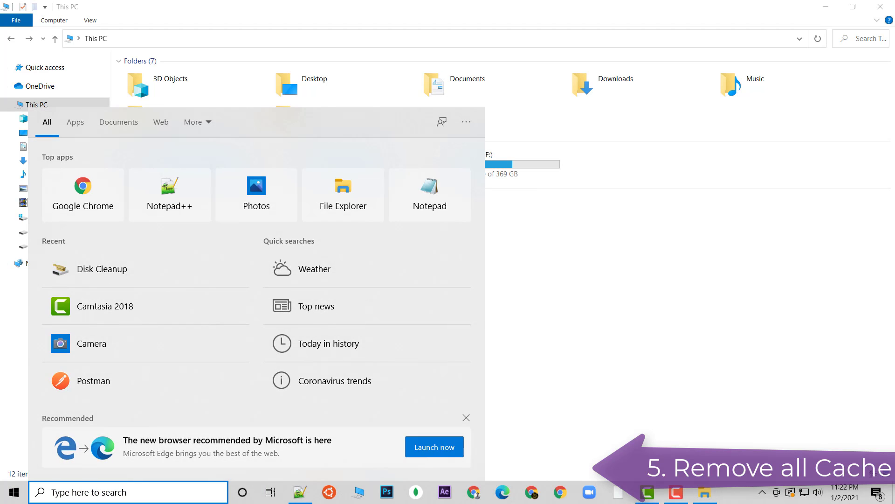
pyautogui.press('Escape')
pyautogui.press('super+r')
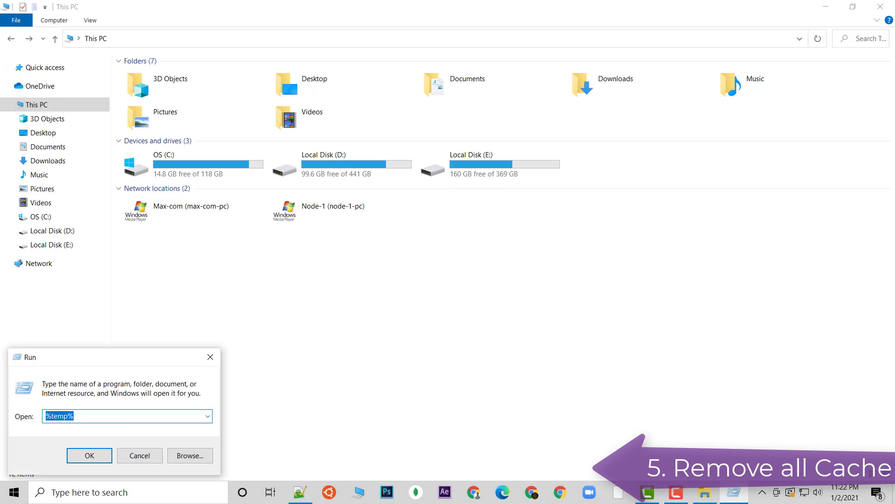
pyautogui.press('Right')
pyautogui.press('Return')
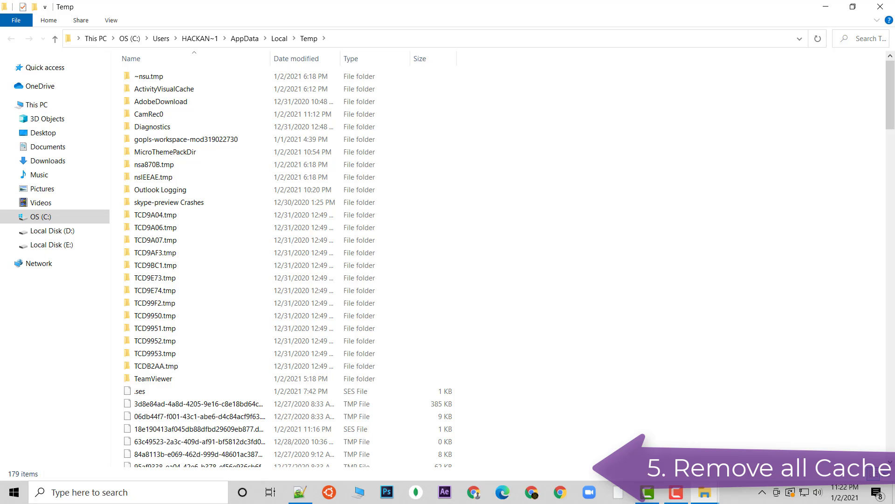
# Permanently delete all items in the Temp folder, skipping every file that is in use.
pyautogui.hotkey('ctrl', 'a')
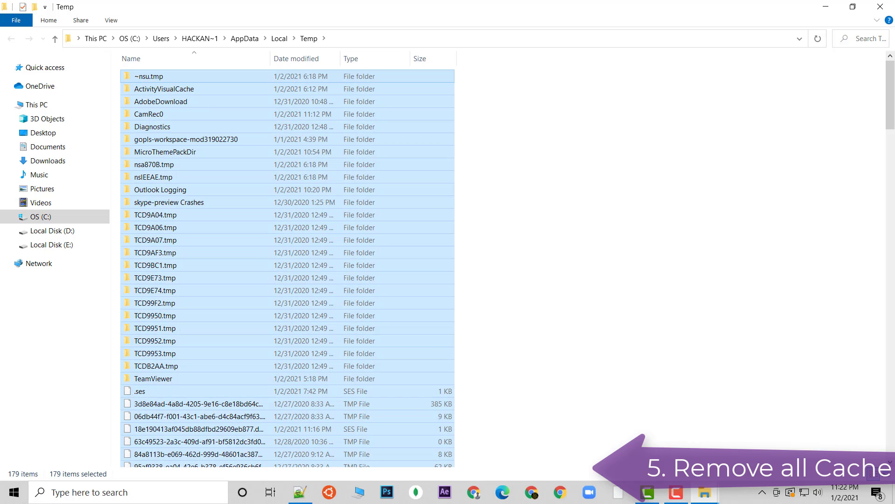
pyautogui.hotkey('shift', 'Delete')
pyautogui.press('Return')
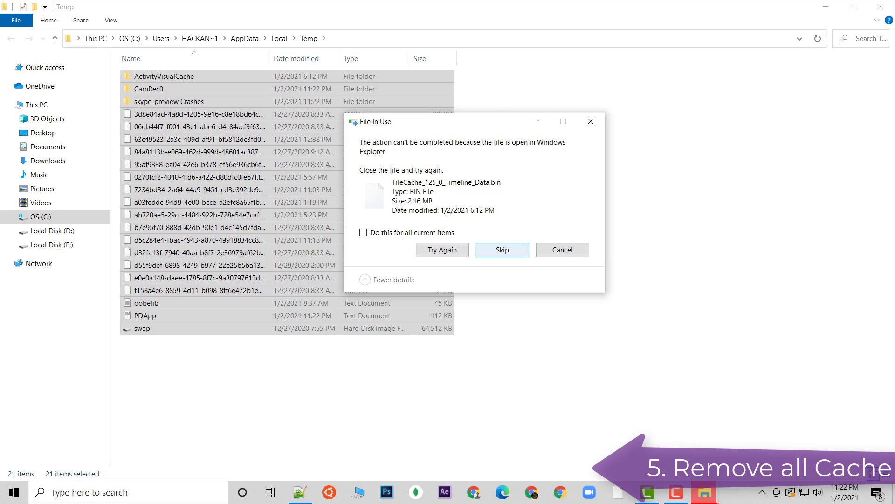
pyautogui.click(502, 250)
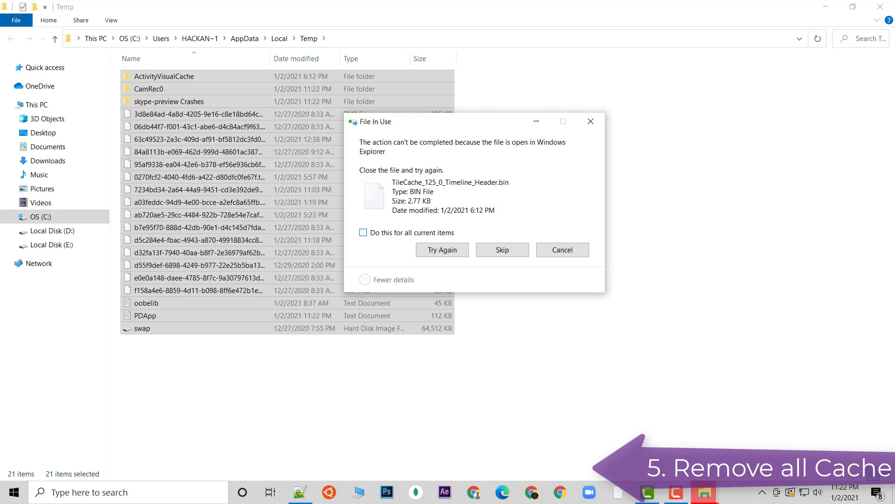
pyautogui.click(363, 232)
pyautogui.click(502, 249)
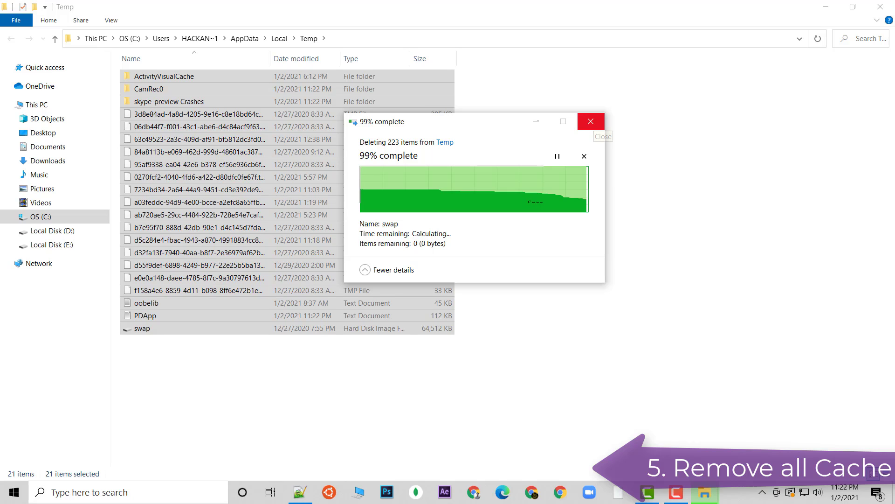
# Return to This PC to check the drives' free space and view the progress of the Temp deletion.
pyautogui.click(37, 105)
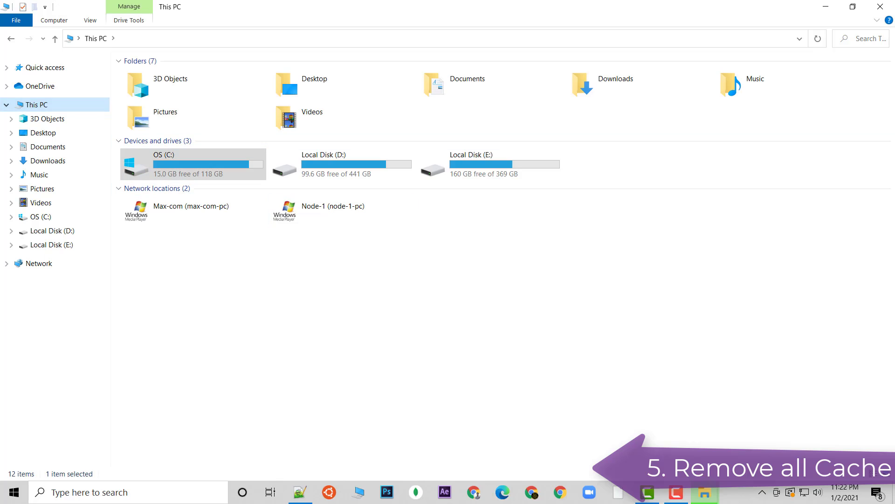
pyautogui.click(420, 303)
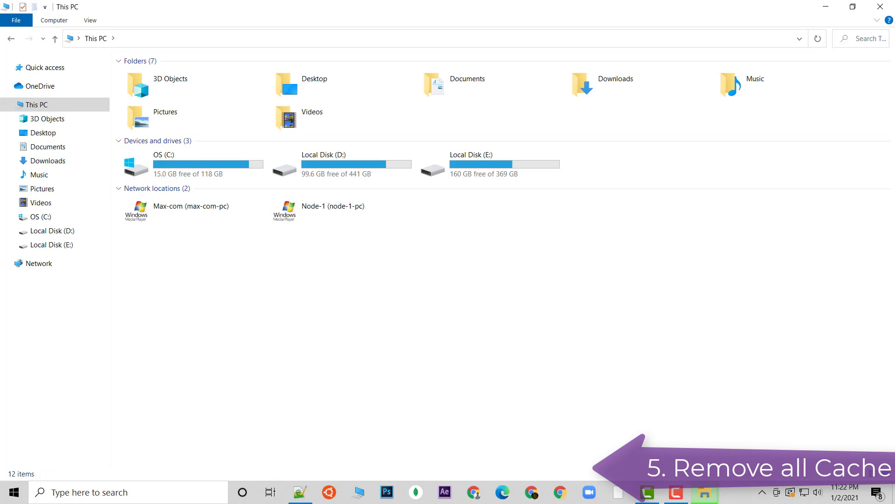
pyautogui.moveTo(705, 492)
pyautogui.moveTo(830, 466)
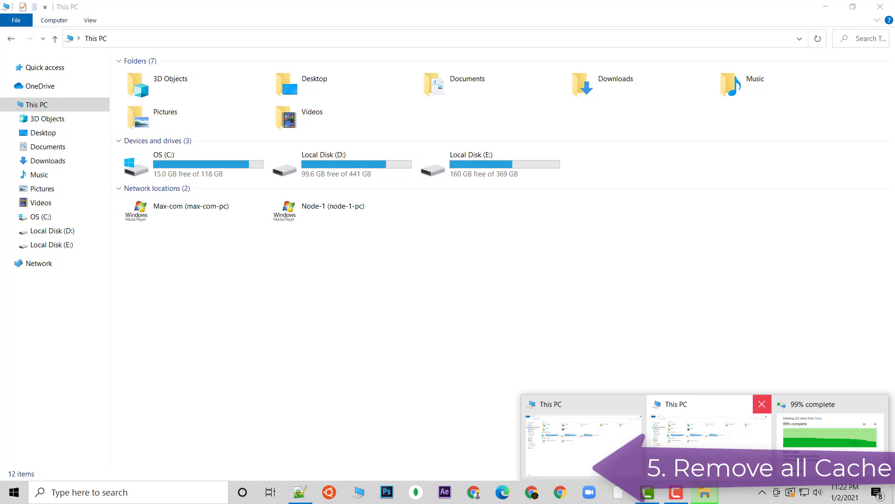
pyautogui.click(830, 434)
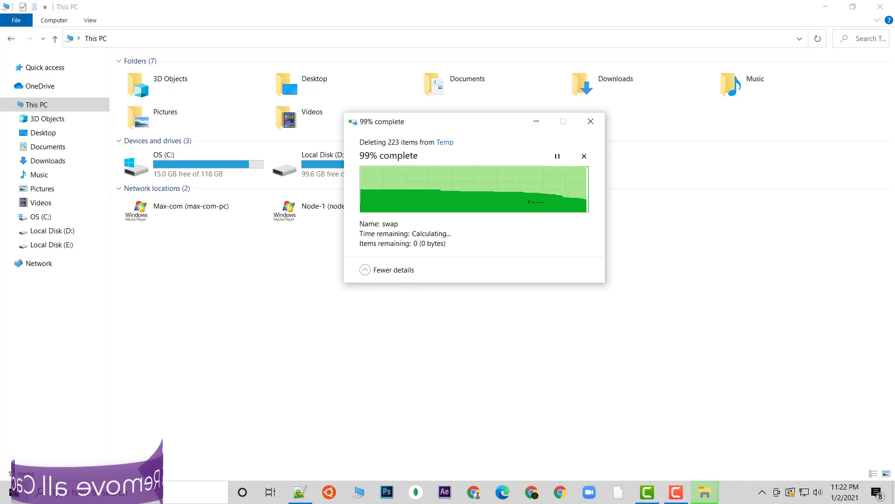
pyautogui.moveTo(441, 122); pyautogui.dragTo(569, 208)
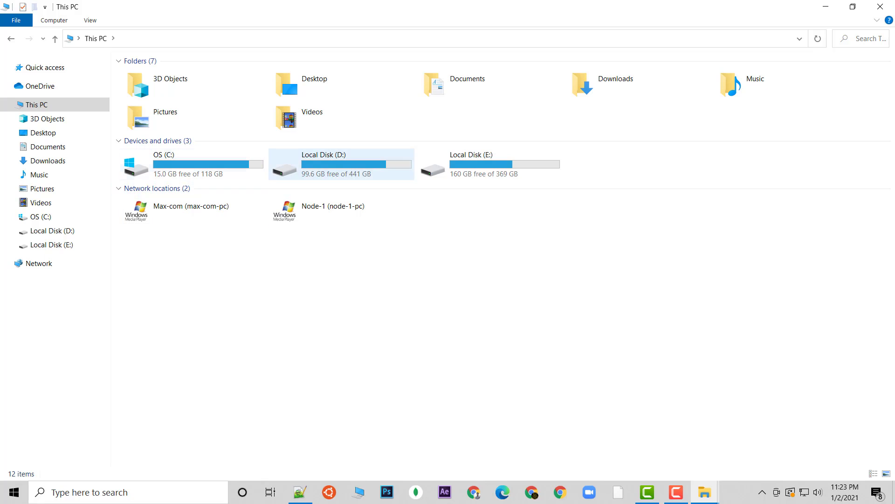
pyautogui.moveTo(493, 163)
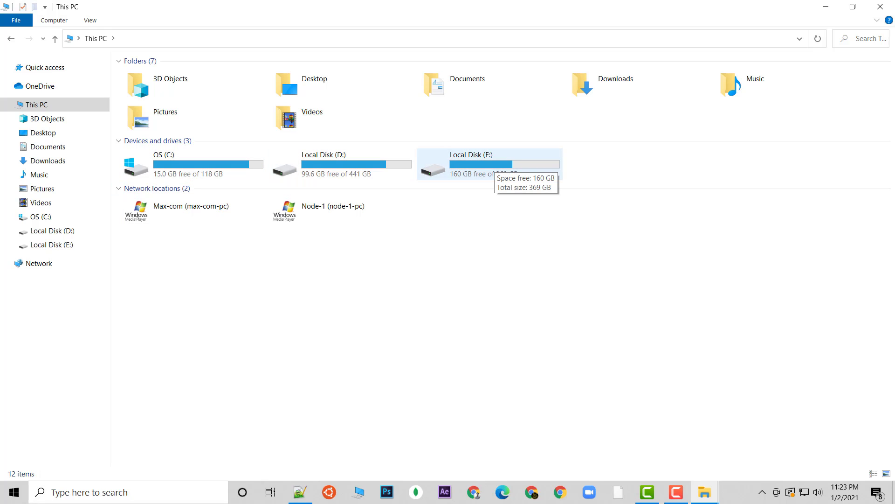